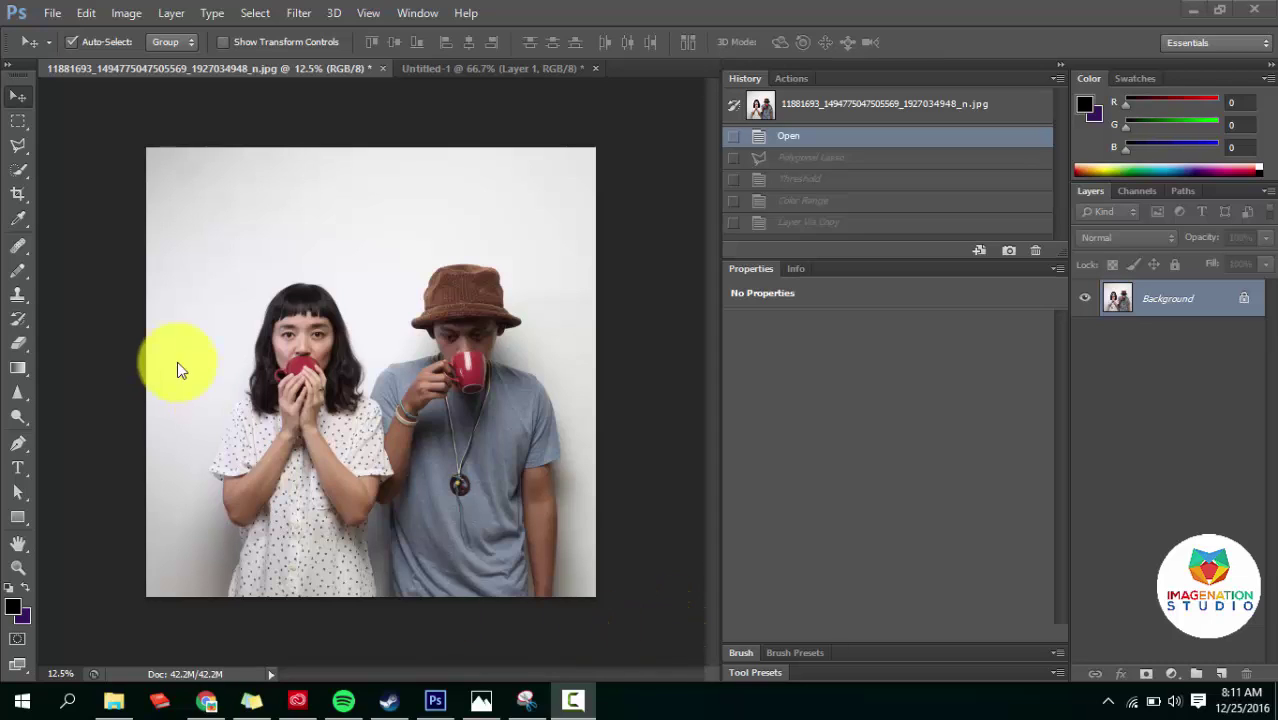
Bring Photoshop forward and switch to the Polygonal Lasso Tool from the Lasso flyout.
left_click(22, 157)
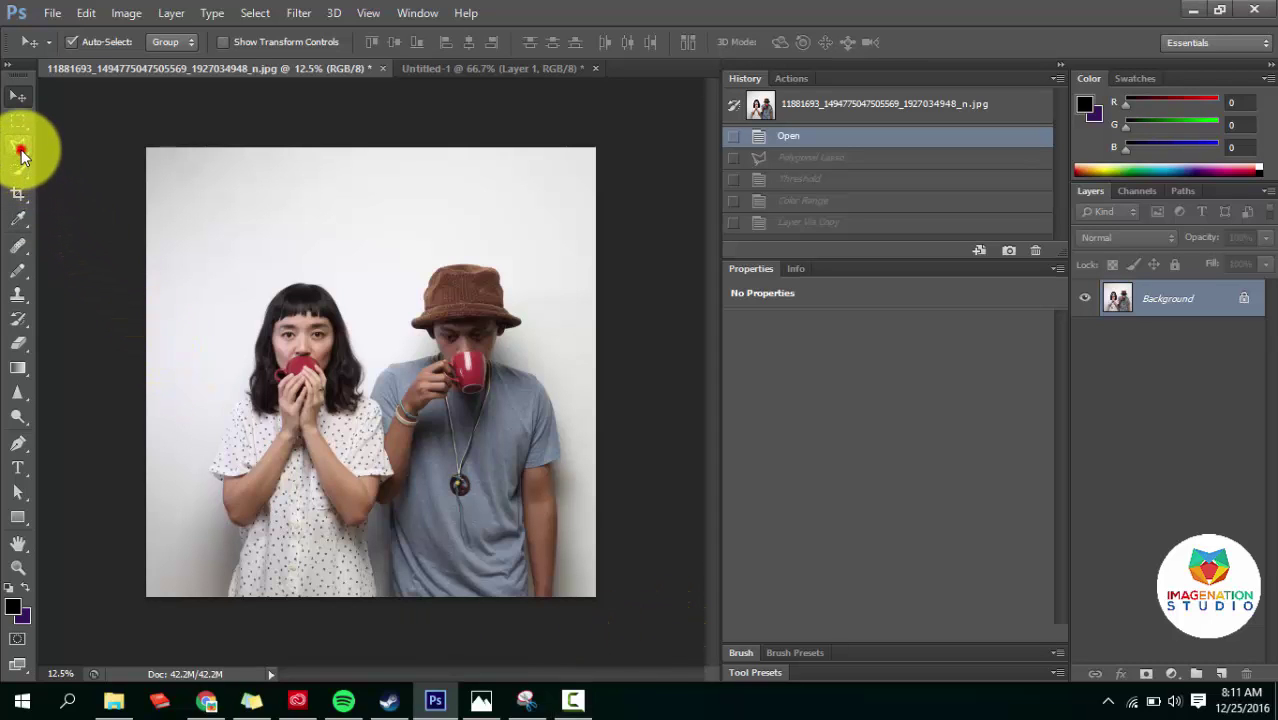
left_click(21, 152)
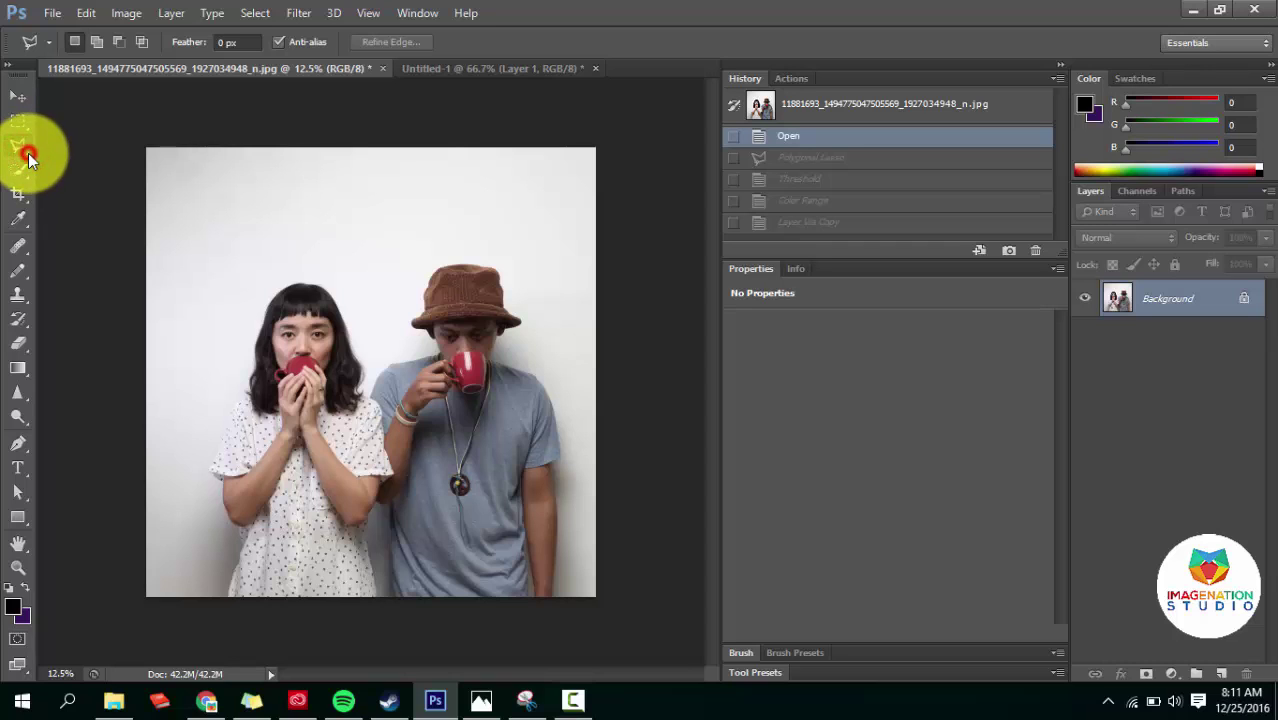
right_click(28, 158)
left_click(69, 160)
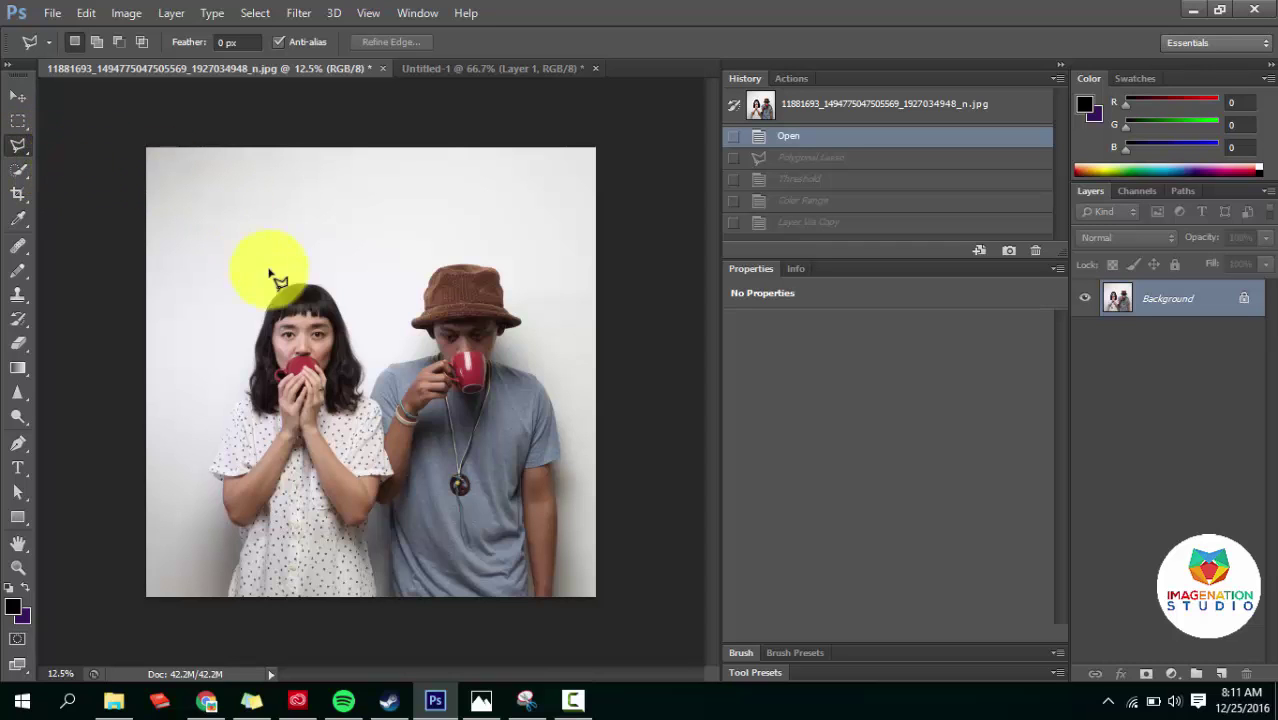
Trace a closed polygonal selection around both people's heads, torsos and red mugs.
mouse_move(269, 290)
left_mouse_down()
mouse_move(206, 471)
mouse_move(270, 530)
mouse_move(447, 487)
mouse_move(519, 488)
mouse_move(571, 457)
mouse_move(505, 350)
mouse_move(497, 255)
mouse_move(444, 258)
mouse_move(415, 295)
mouse_move(440, 340)
mouse_move(372, 378)
mouse_move(341, 292)
left_mouse_up()
left_click(305, 271)
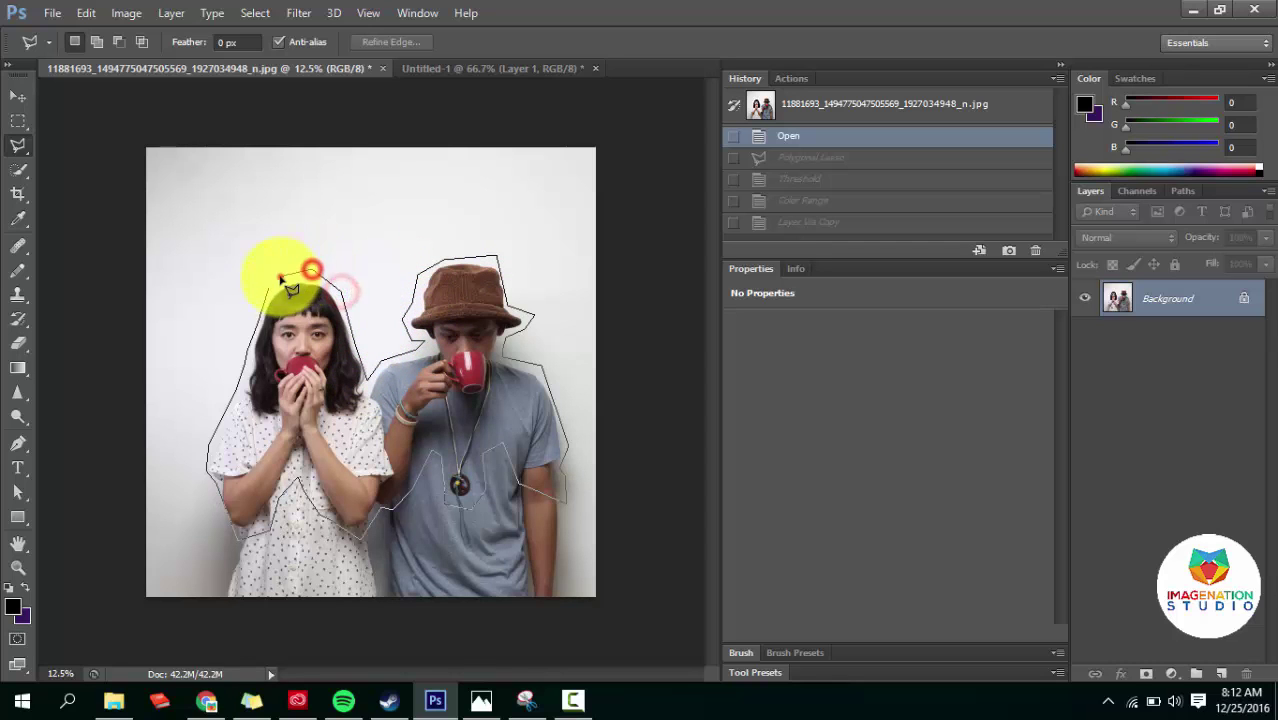
left_click(270, 288)
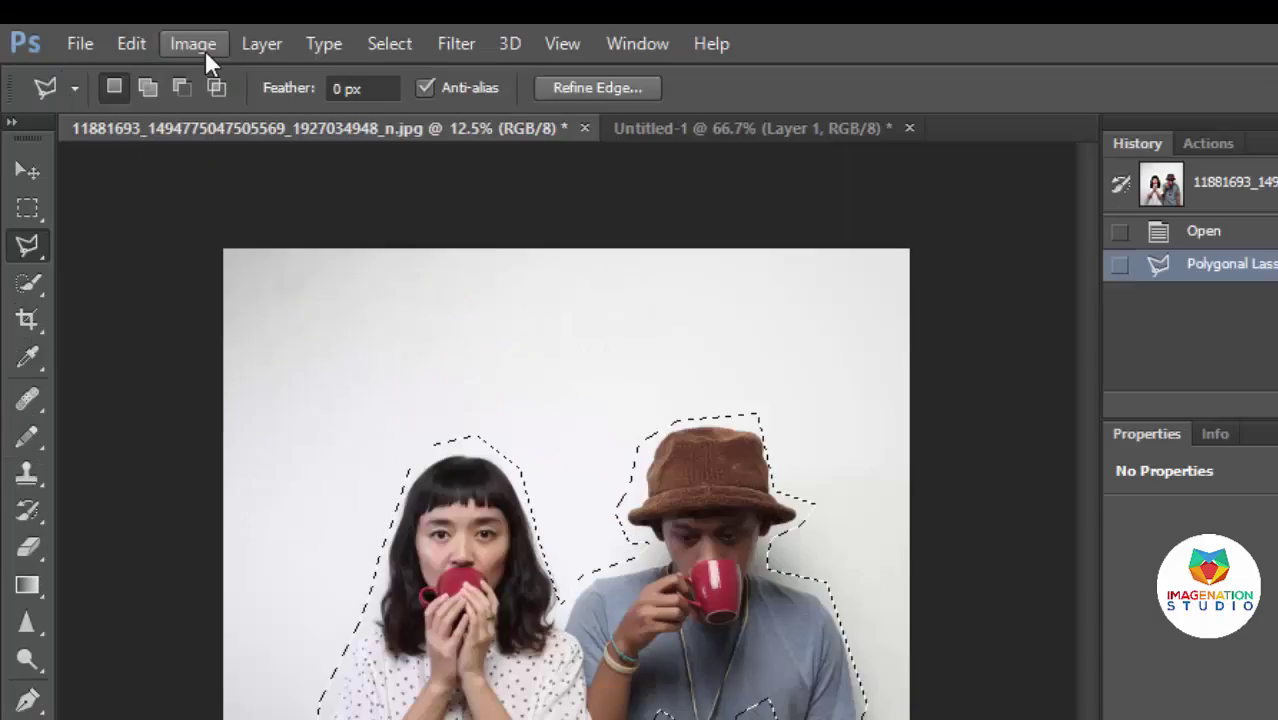
Apply a Threshold adjustment at level 97 to the selected people, checking the preview.
left_click(131, 16)
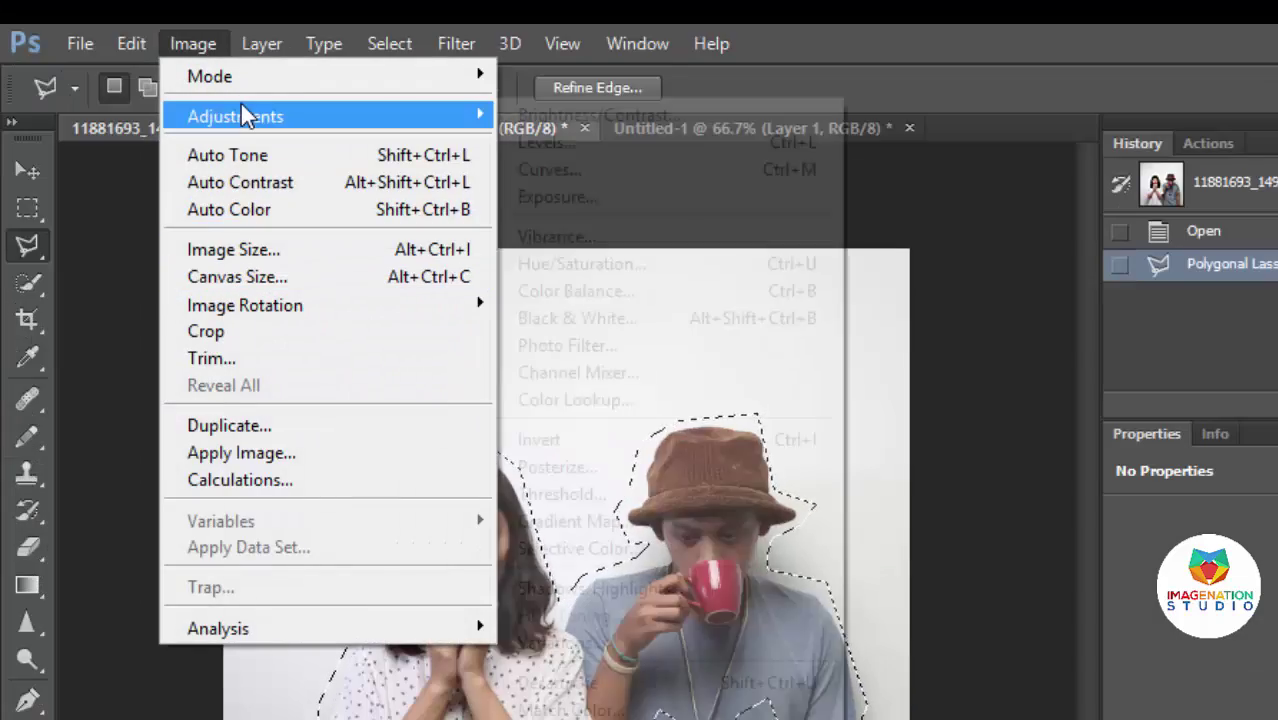
mouse_move(154, 60)
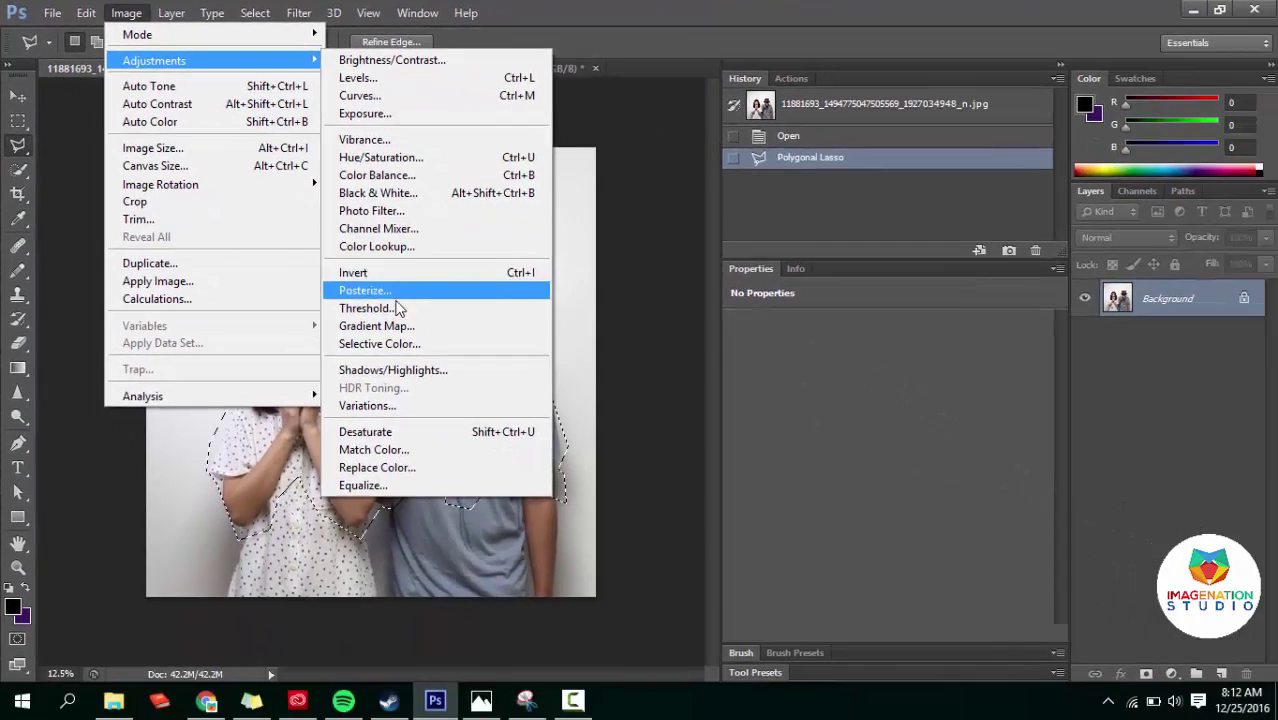
left_click(432, 370)
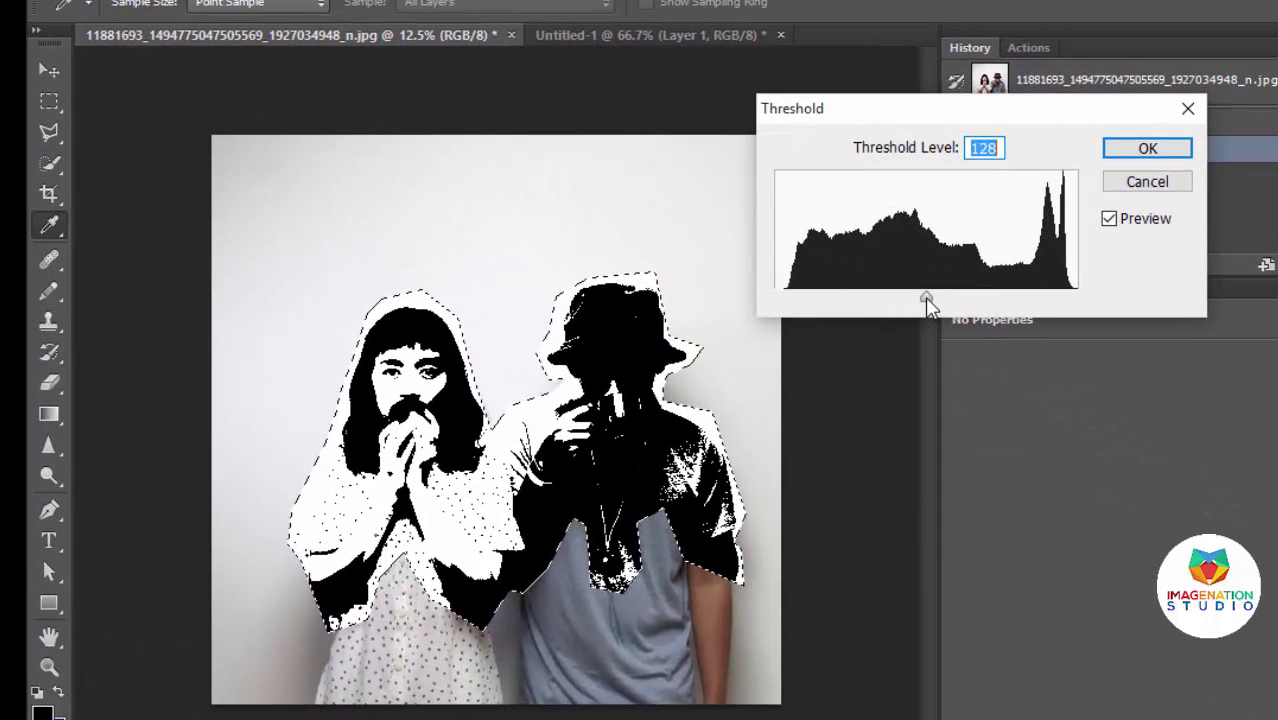
left_click_drag(897, 300, 891, 300)
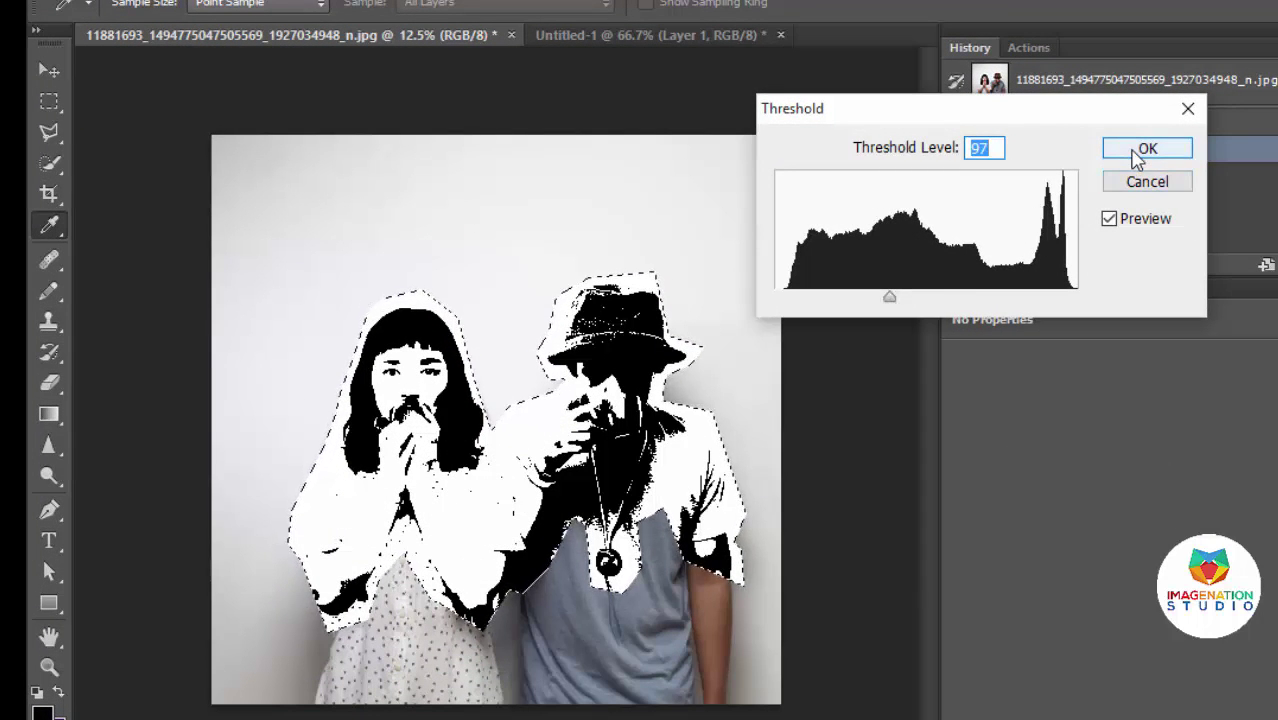
left_click(1125, 219)
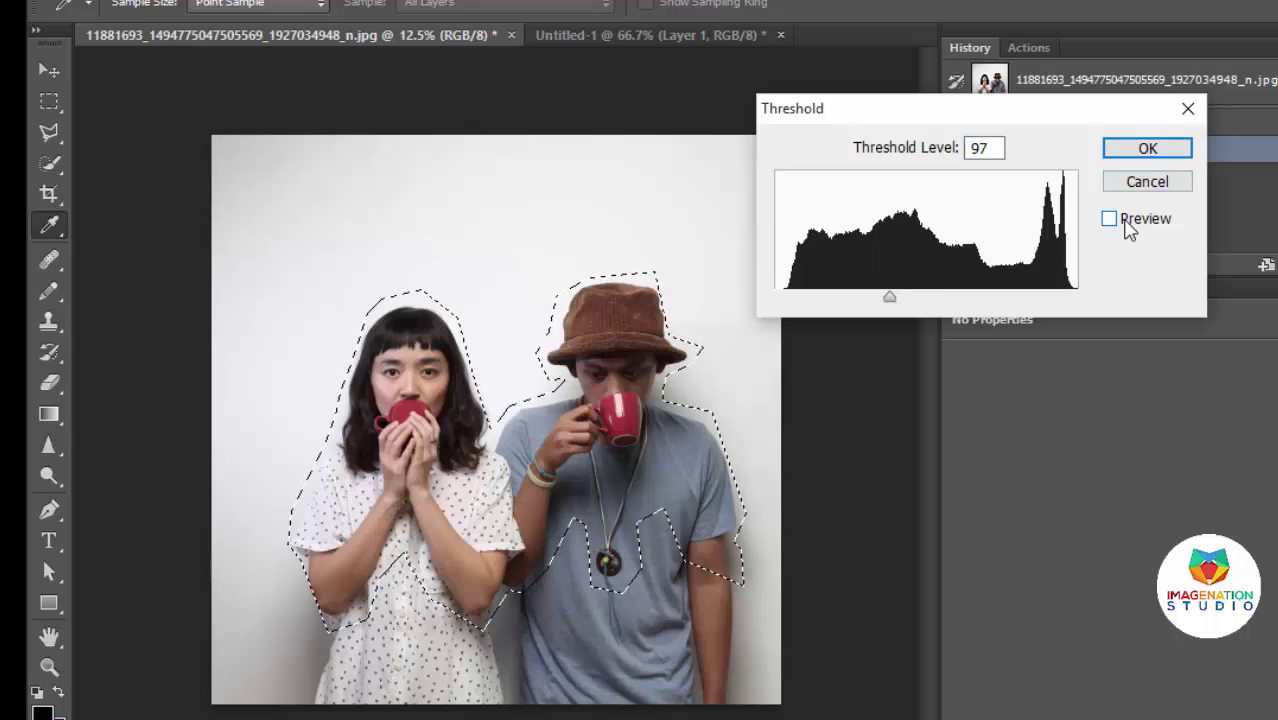
left_click(1110, 219)
left_click(987, 155)
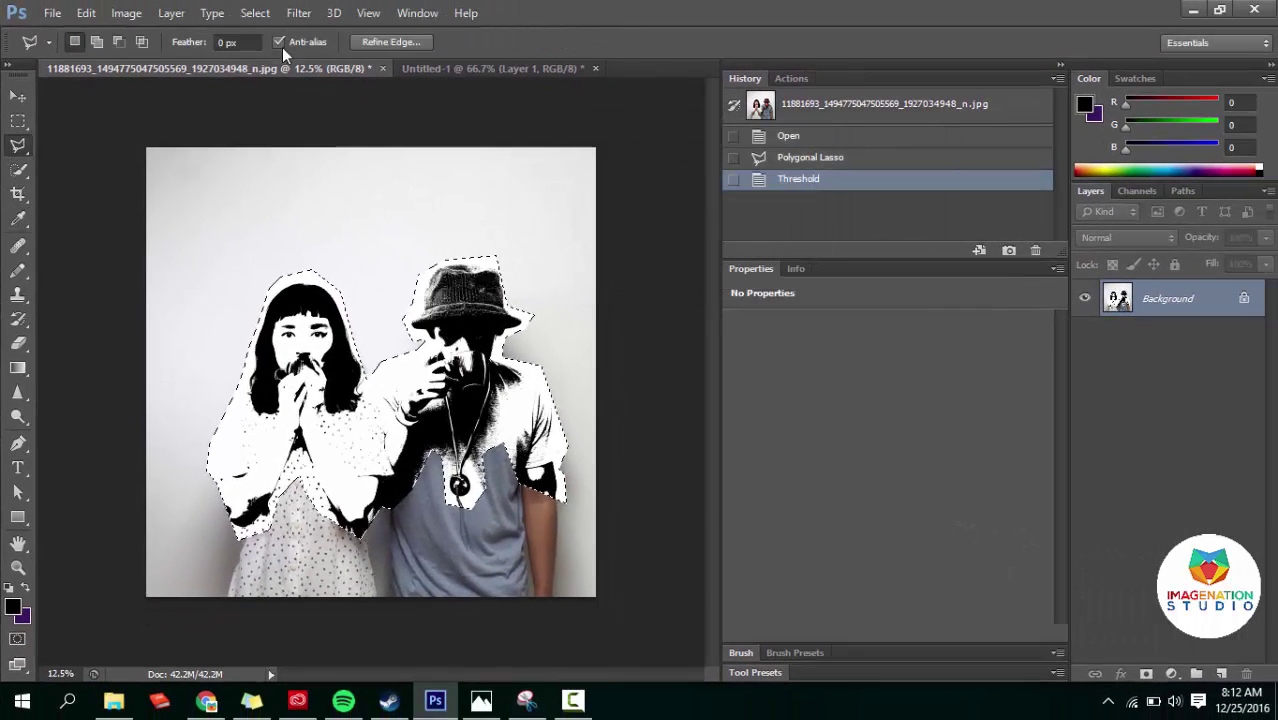
Select the black tones with Color Range at fuzziness 40, Localized Color Clusters left off.
left_click(254, 13)
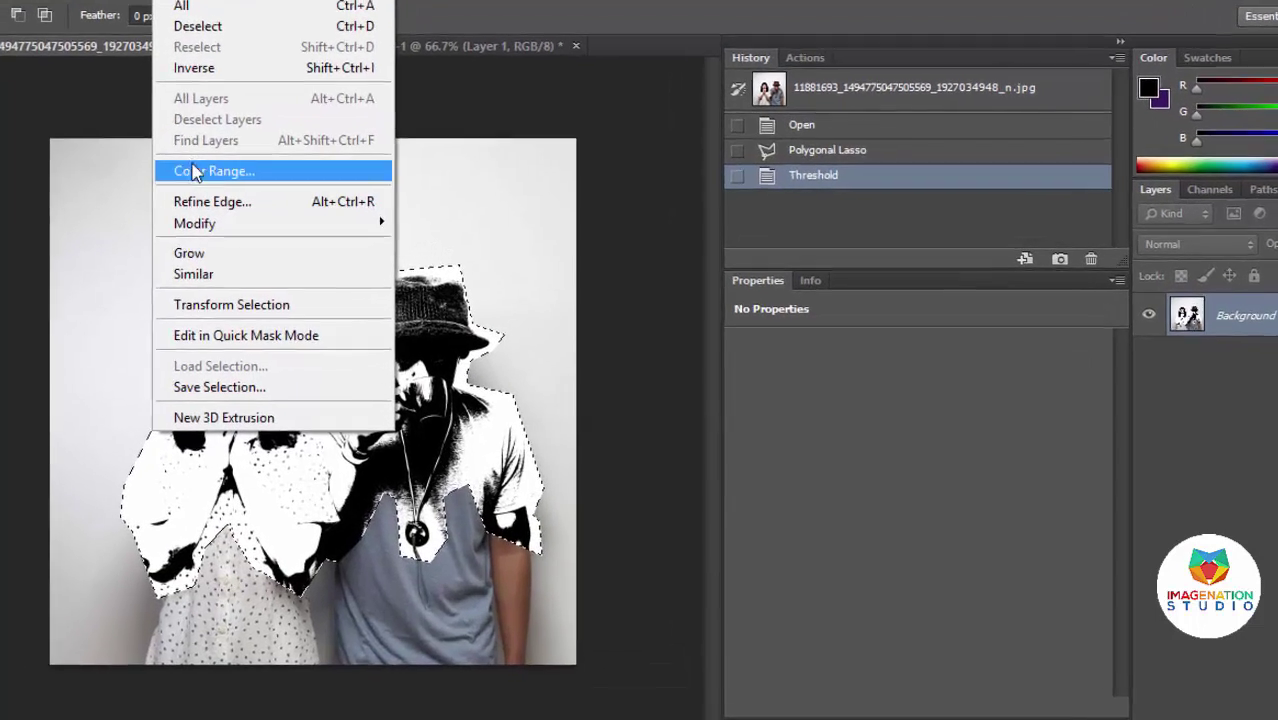
left_click(272, 176)
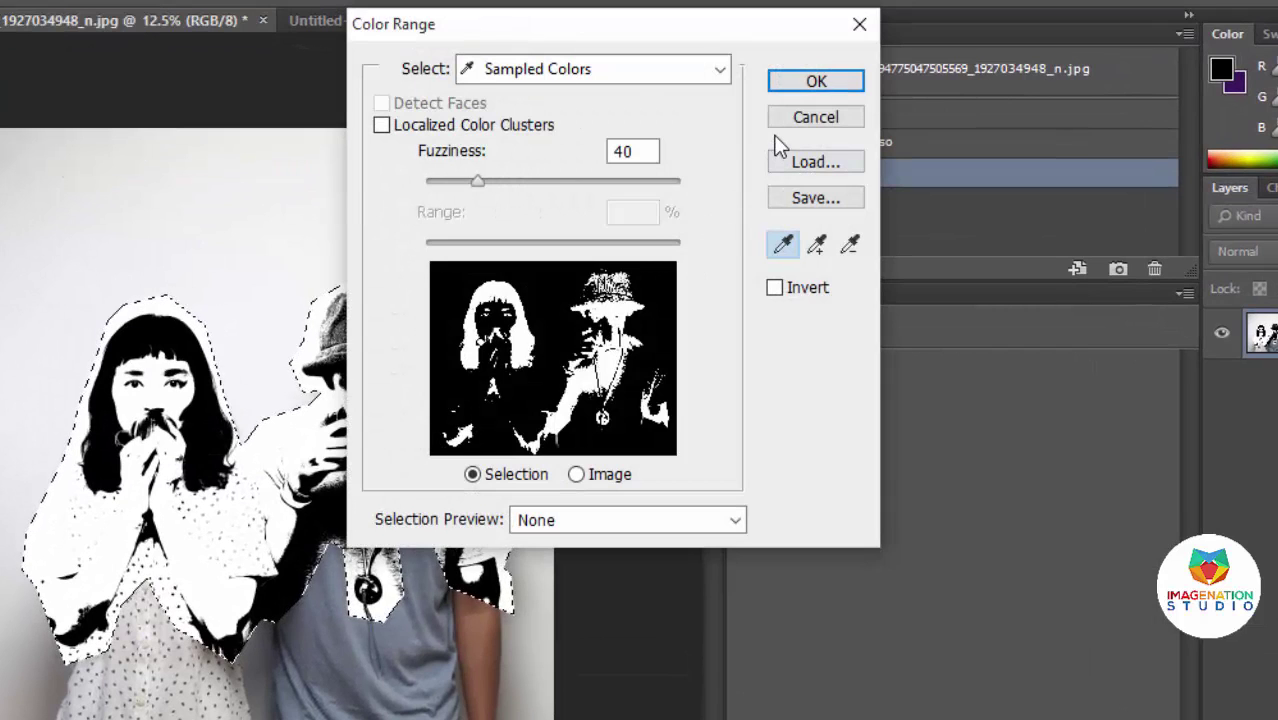
mouse_move(478, 180)
left_mouse_down()
mouse_move(574, 183)
mouse_move(512, 187)
left_mouse_up()
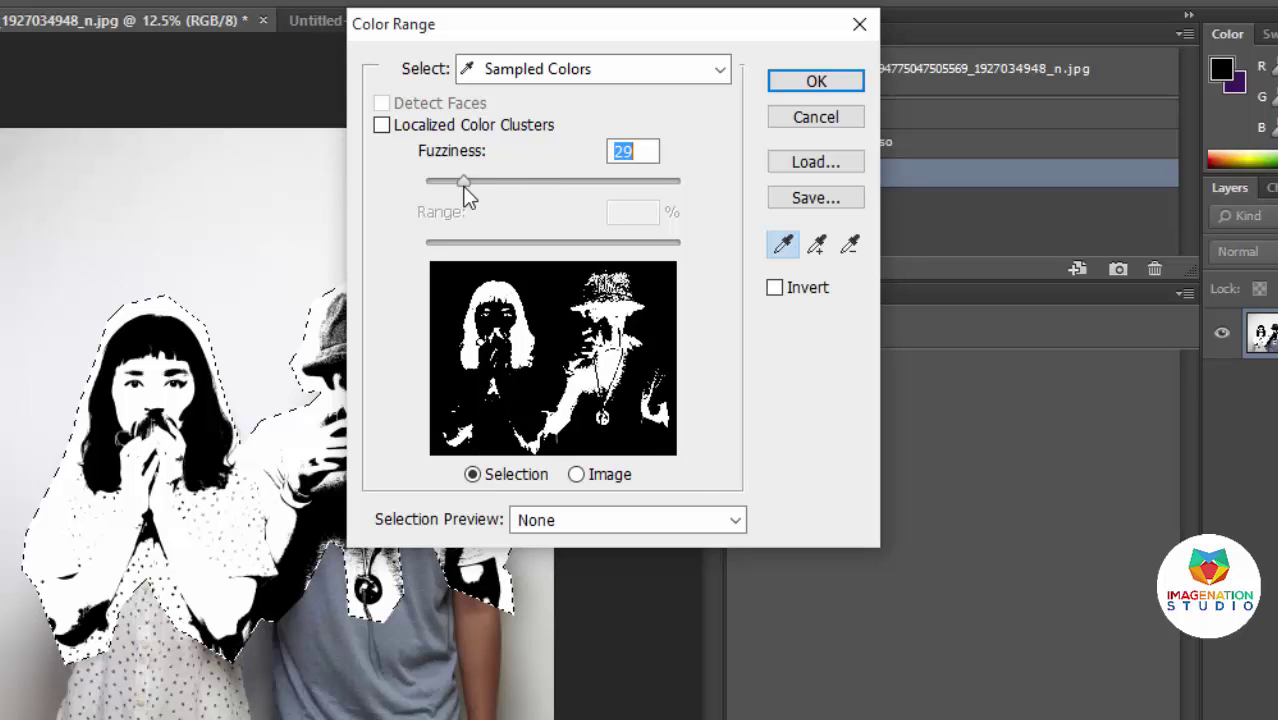
mouse_move(474, 186)
left_mouse_down()
mouse_move(428, 191)
mouse_move(464, 191)
left_mouse_up()
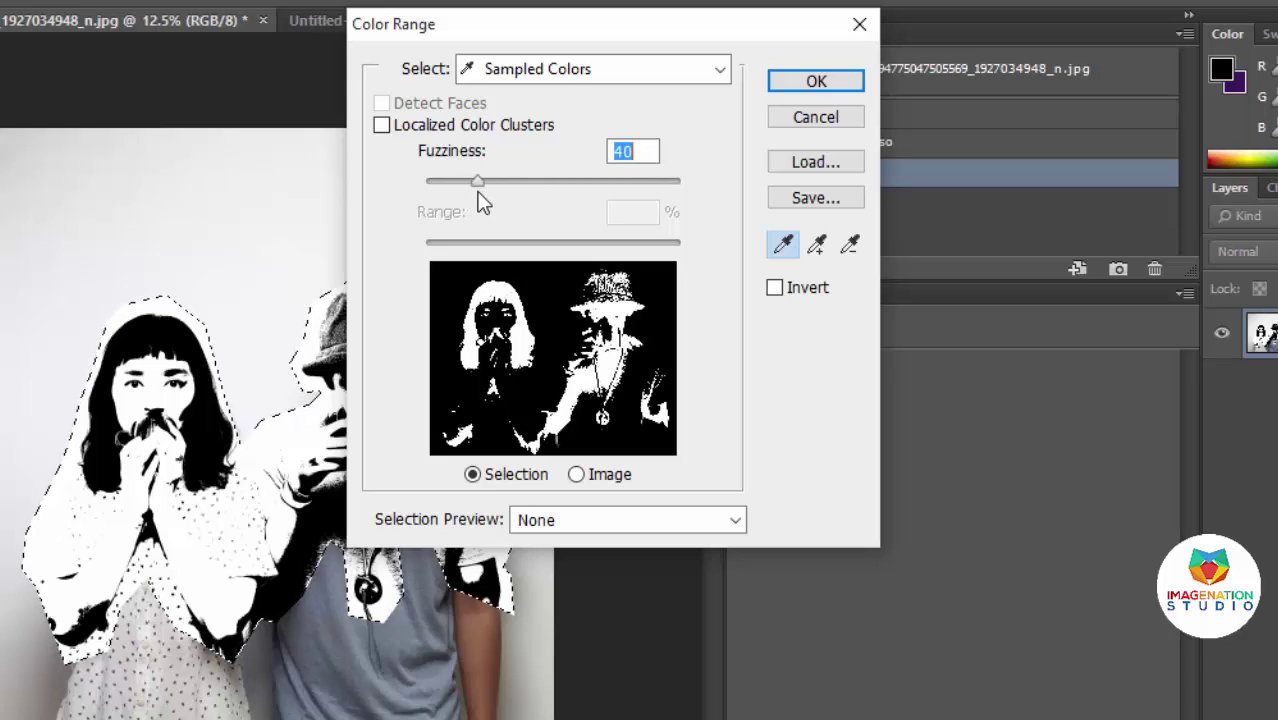
left_click(485, 132)
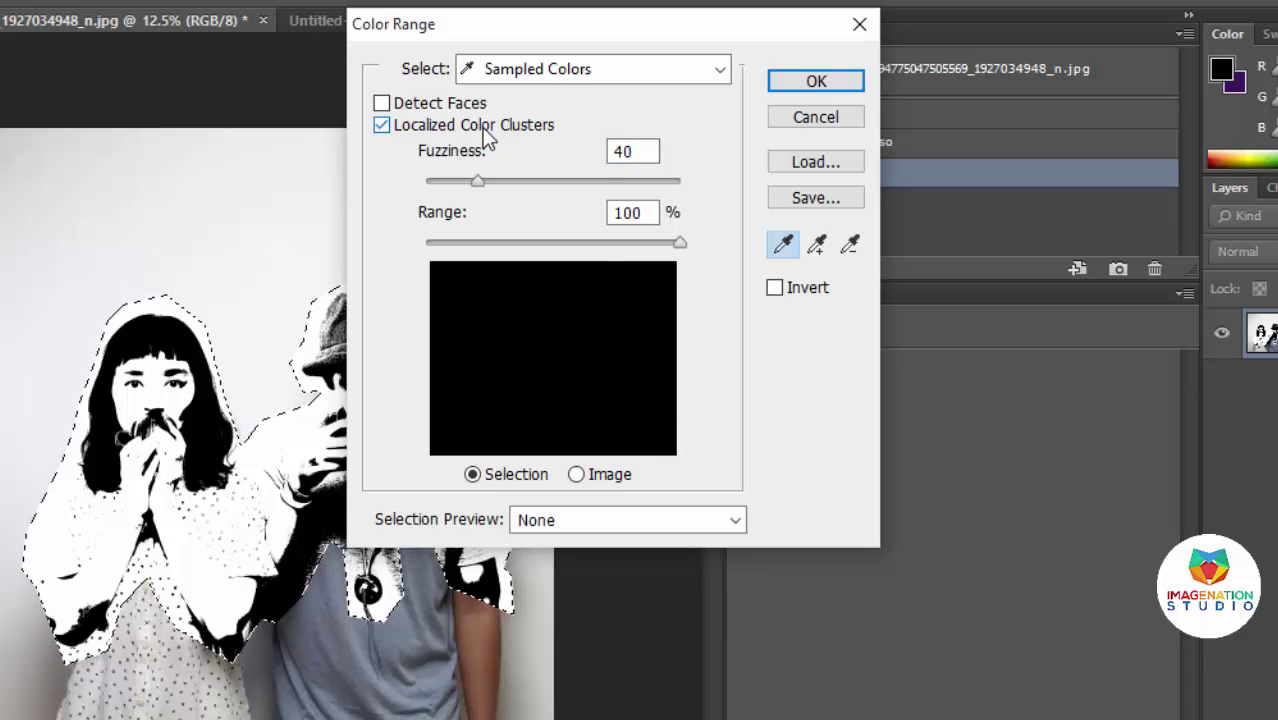
left_click(487, 135)
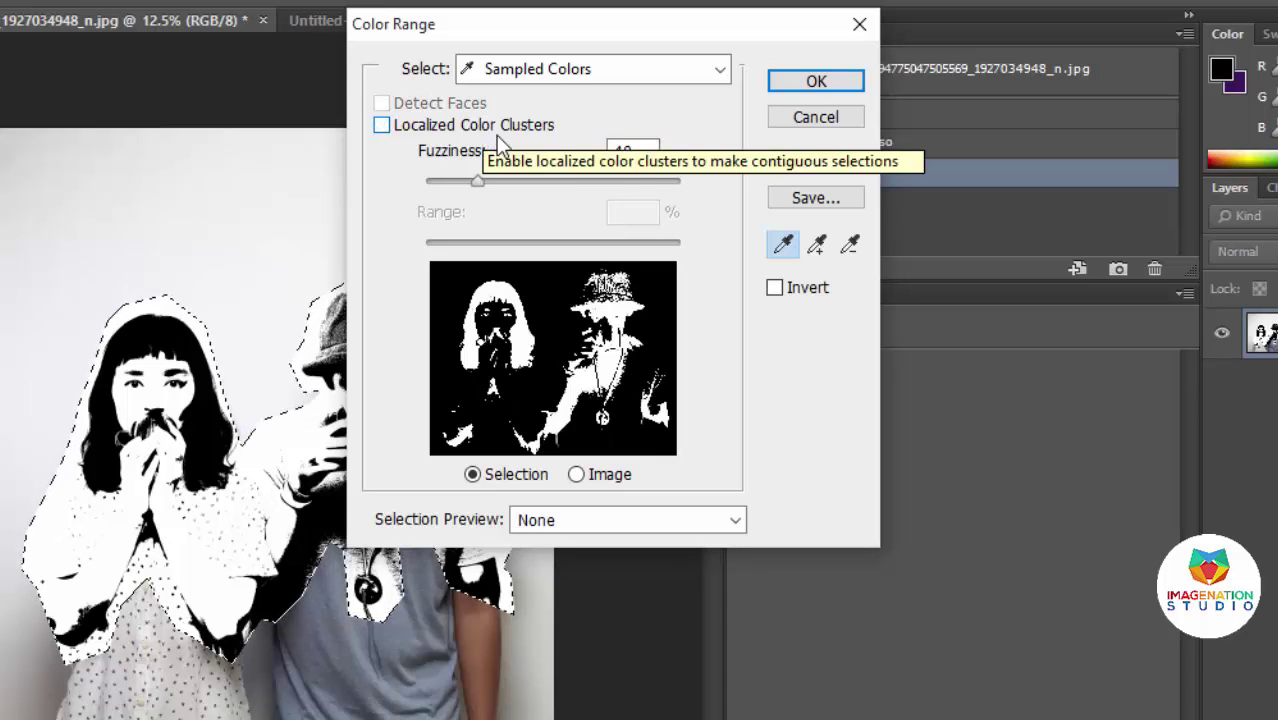
left_click(815, 84)
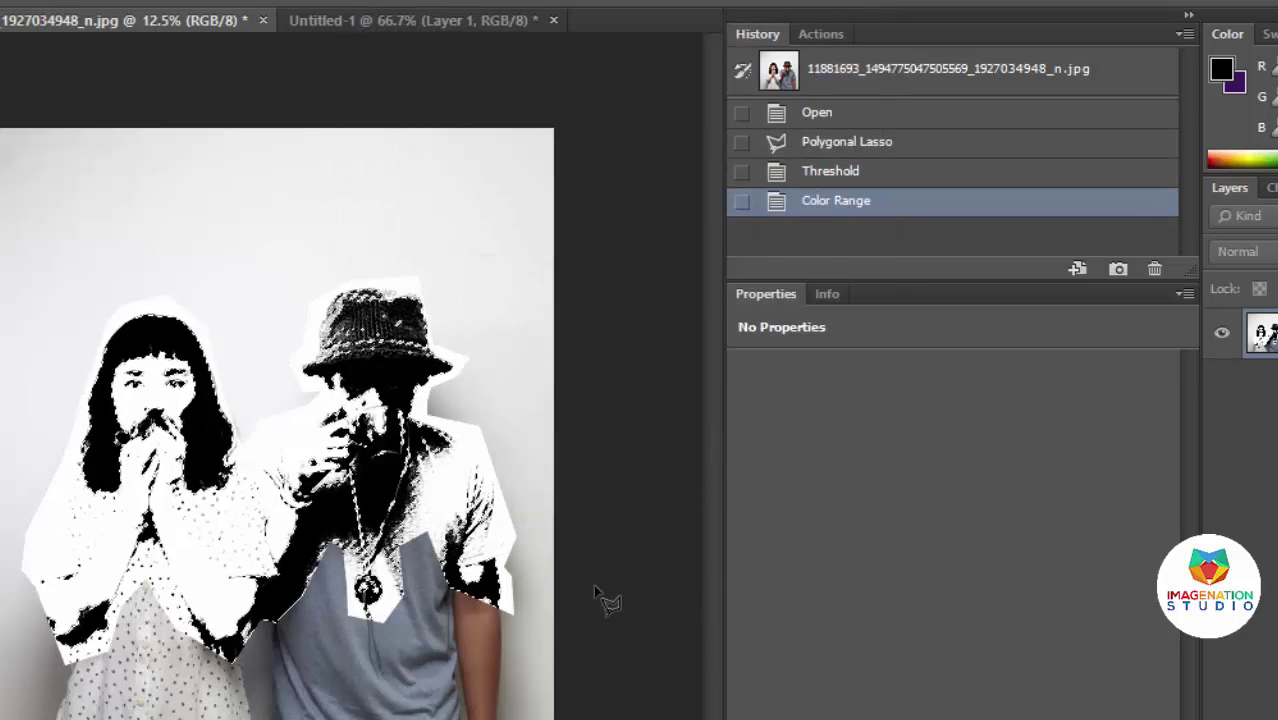
Copy the selected black tones onto a new Layer 1 via Layer Via Copy.
key("ctrl+t")
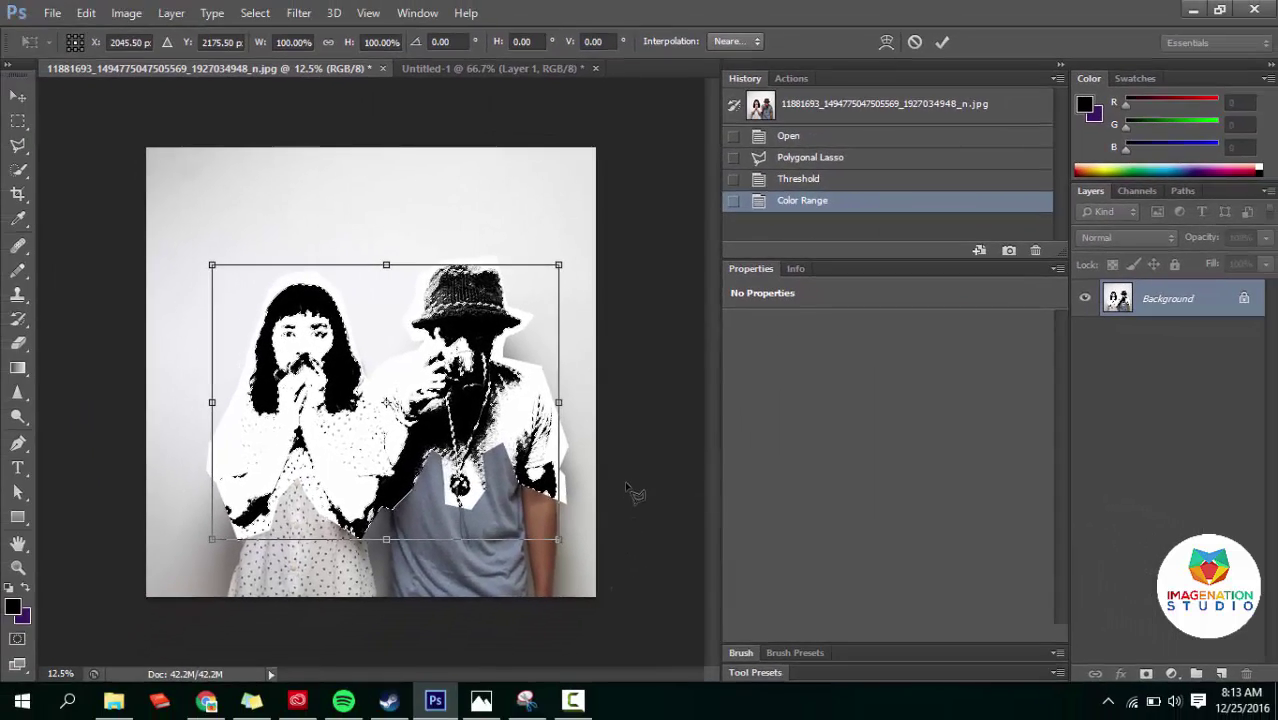
left_click(17, 97)
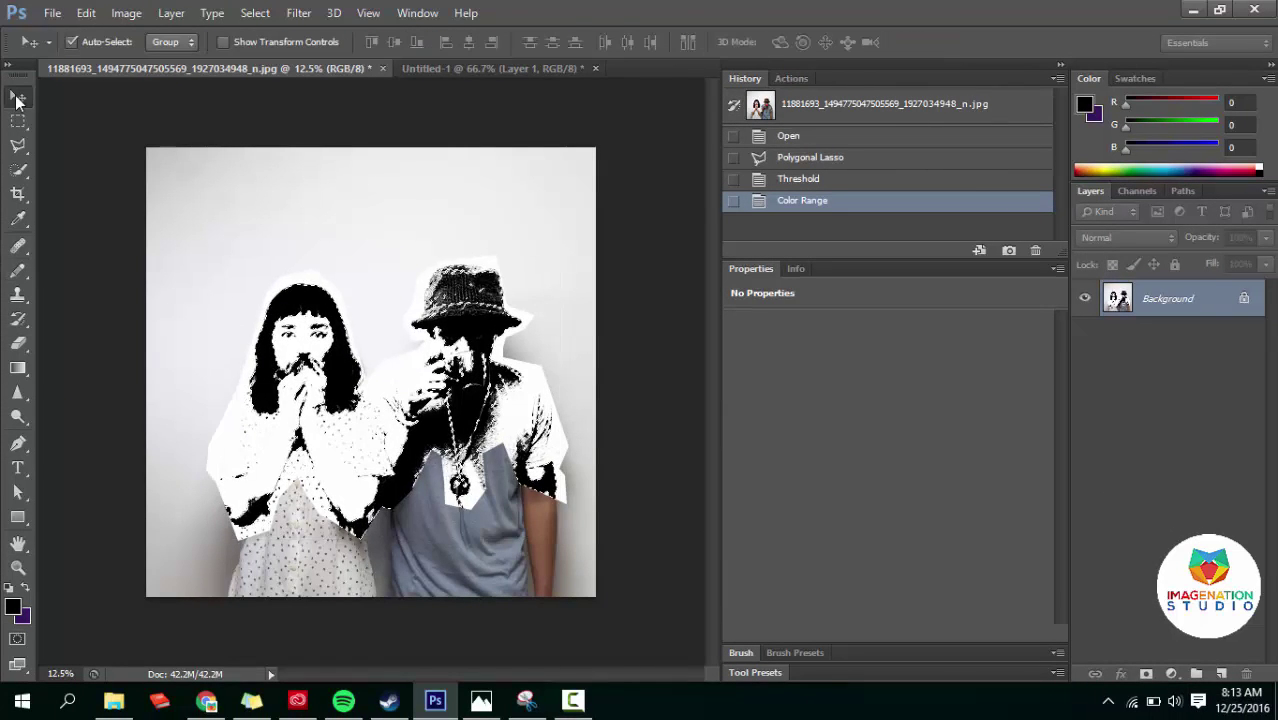
key("ctrl+j")
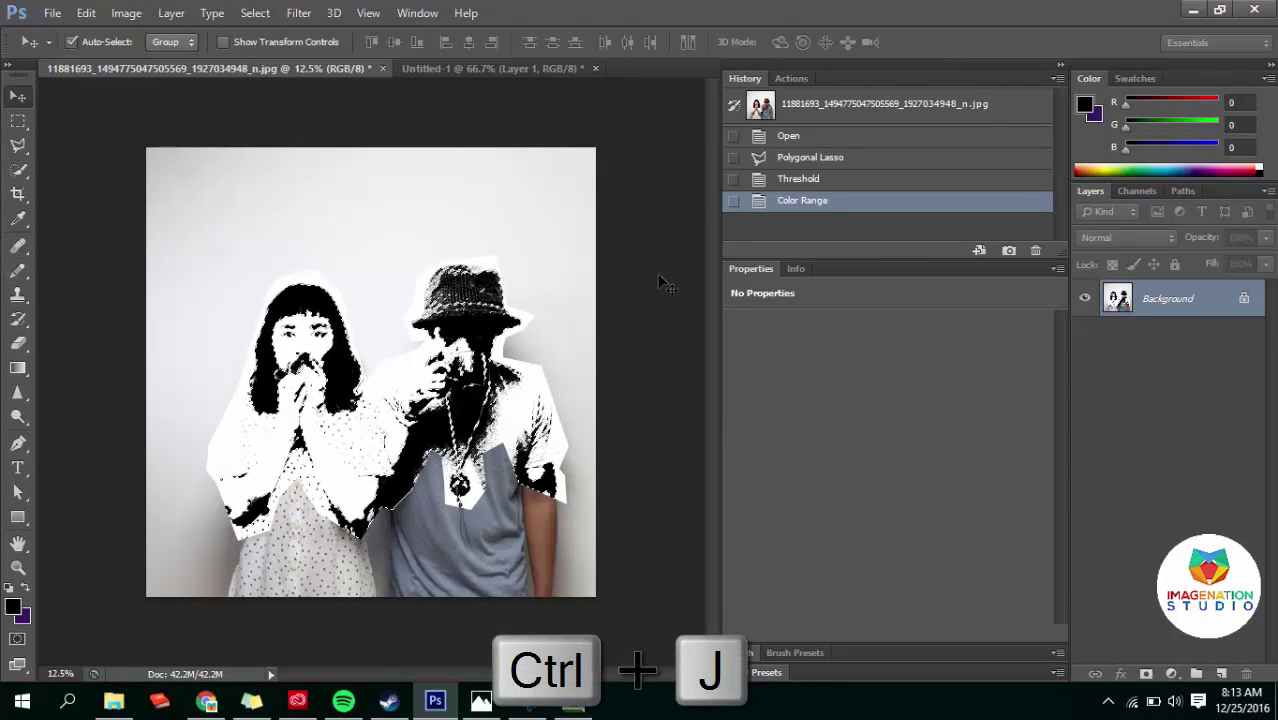
key("ctrl+y")
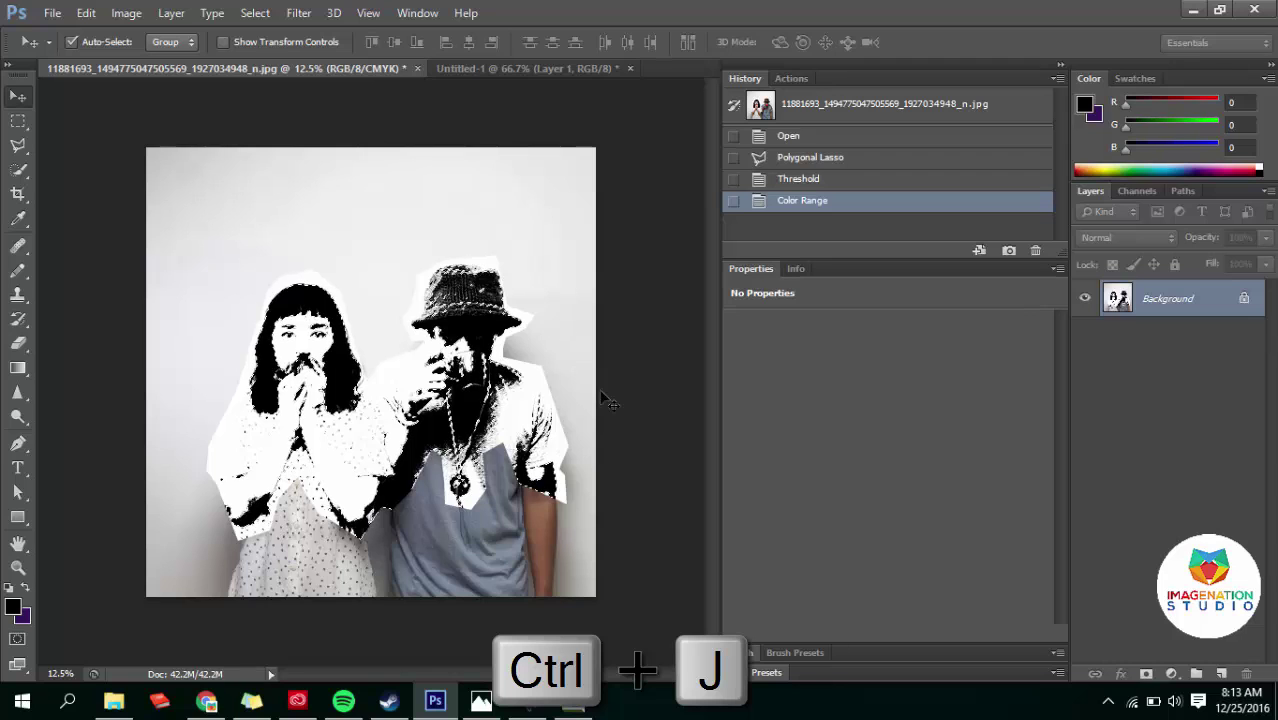
key("ctrl+j")
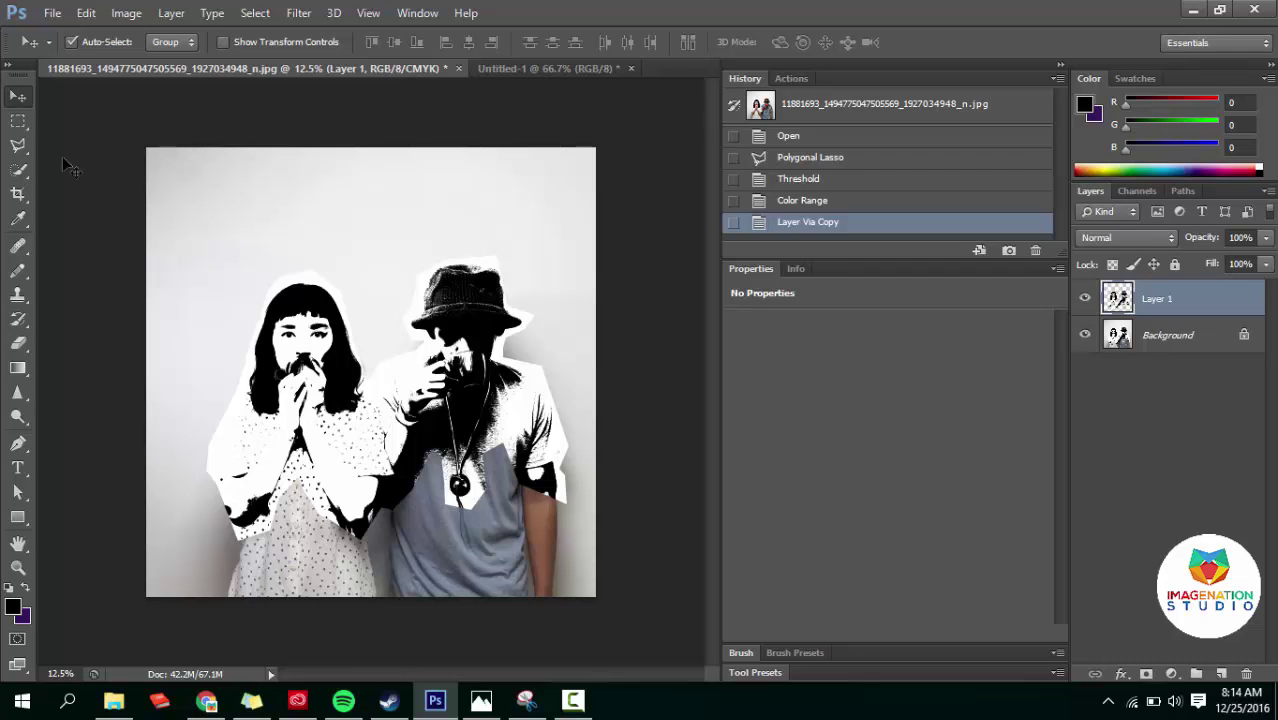
Drag the cutout layer into Untitled-1 and reposition it so the man's hat shows.
mouse_move(455, 365)
left_mouse_down()
mouse_move(533, 70)
mouse_move(423, 320)
mouse_move(507, 354)
left_mouse_up()
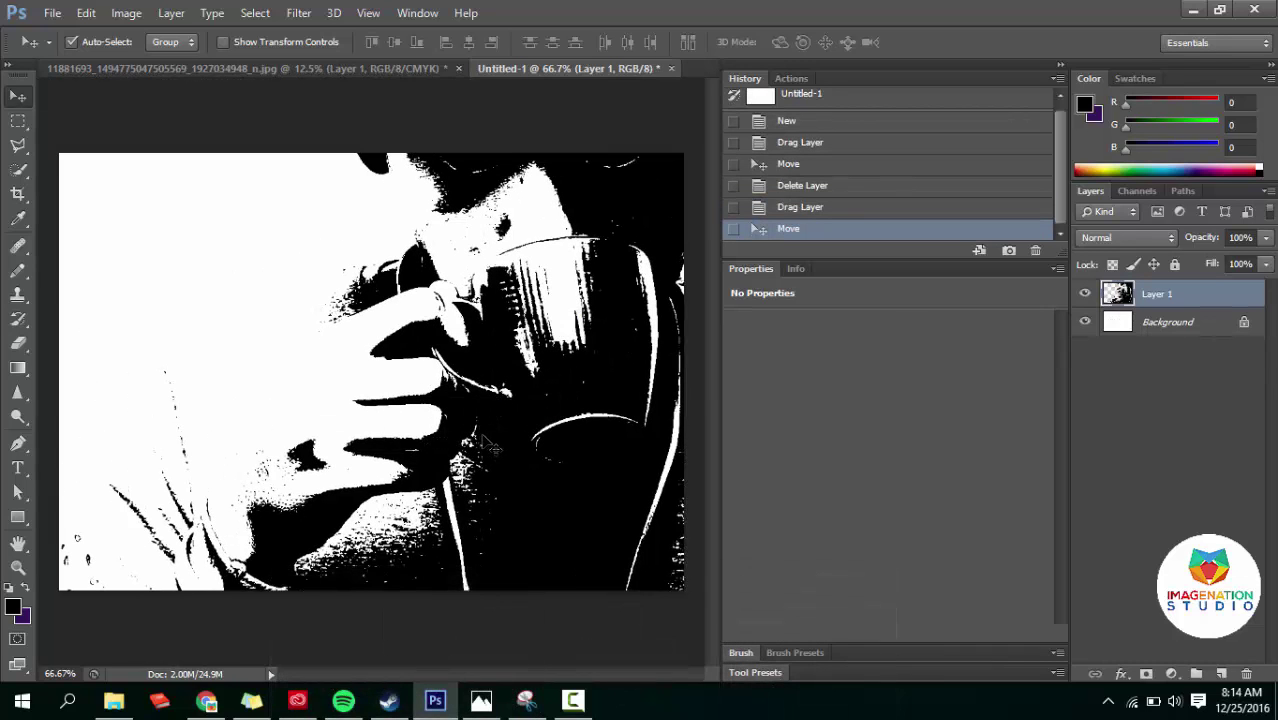
key("ctrl+t")
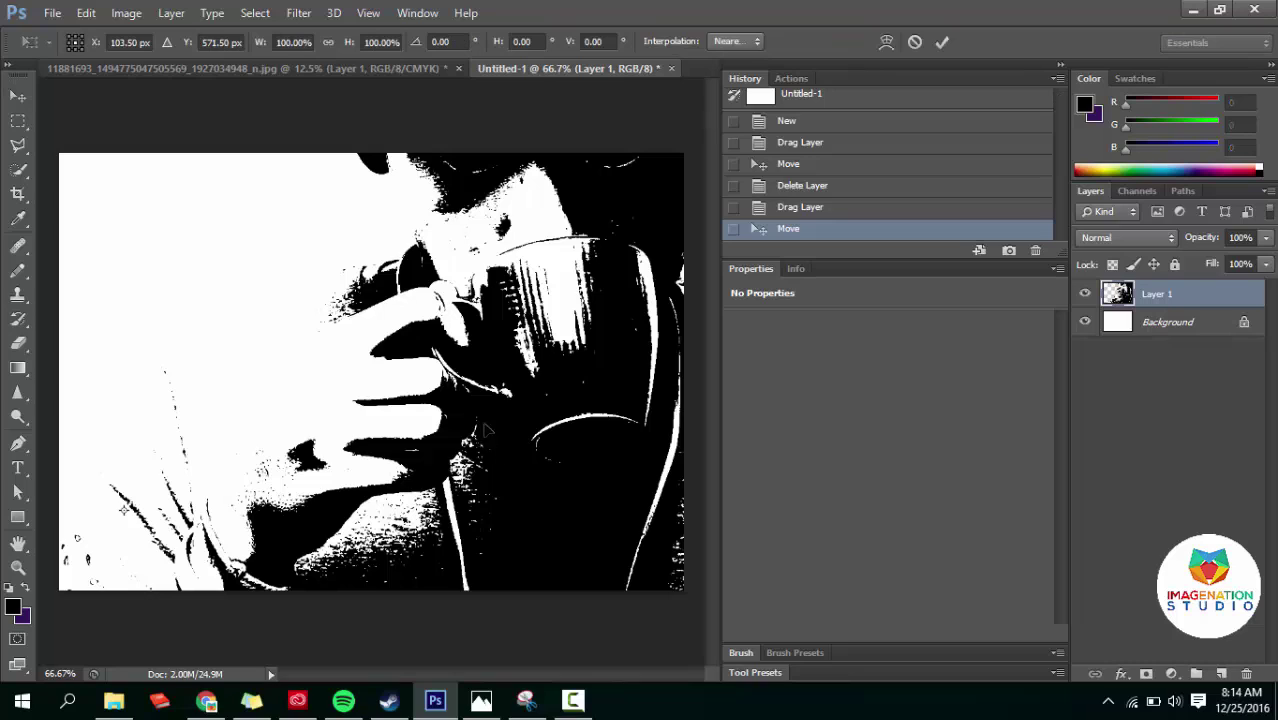
mouse_move(600, 300)
left_mouse_down()
mouse_move(352, 425)
mouse_move(470, 333)
left_mouse_up()
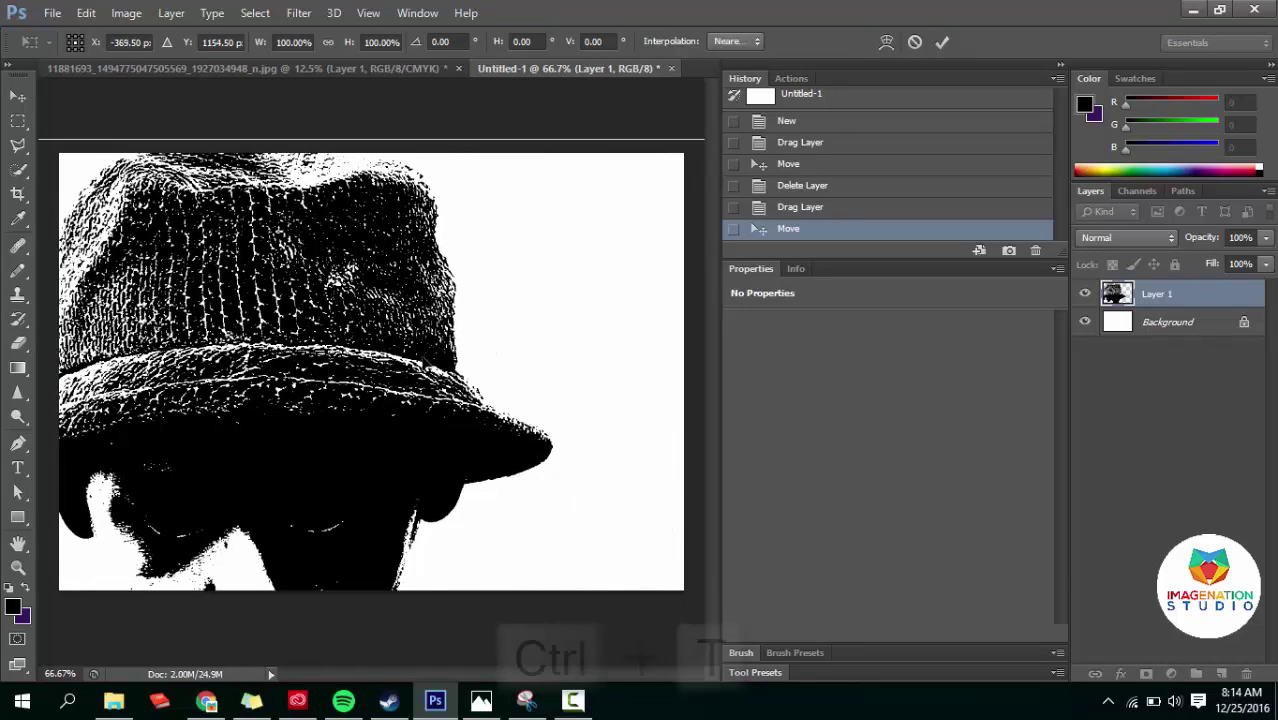
key("Return")
key("z")
left_click_drag(470, 333, 415, 290)
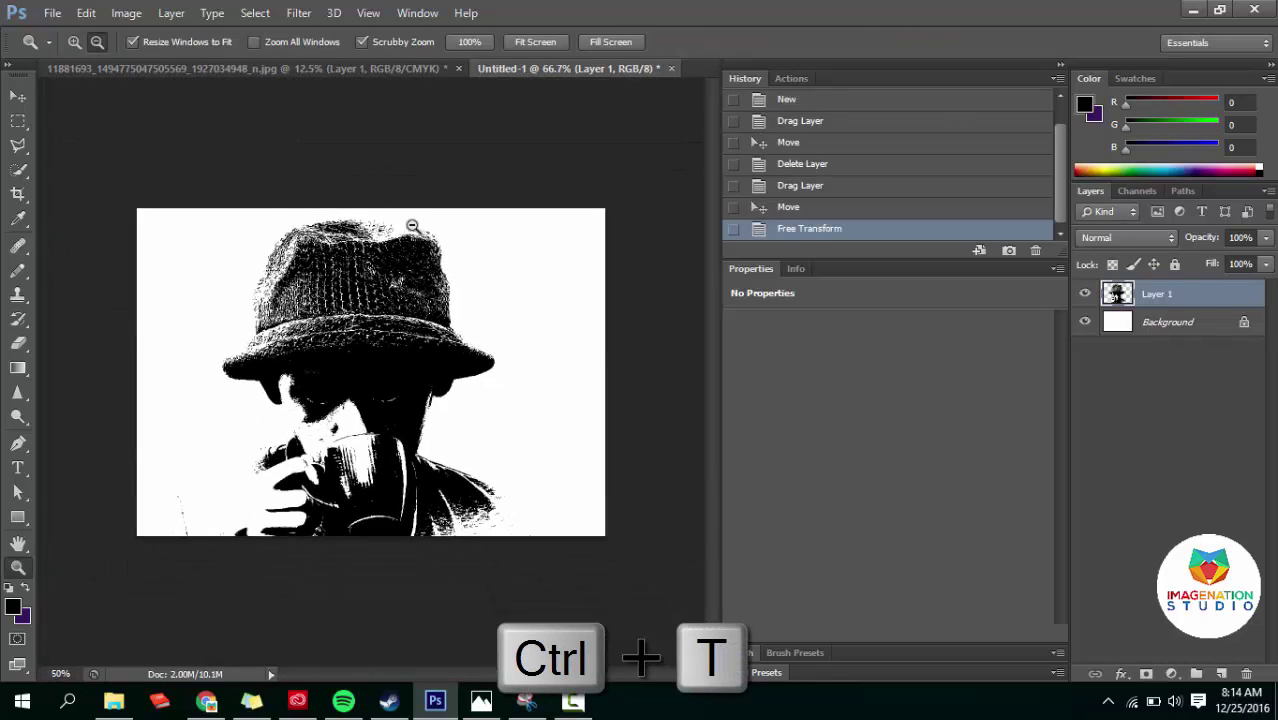
Free-transform the cutout down to about 36% and position it centrally on the canvas.
left_click(16, 100)
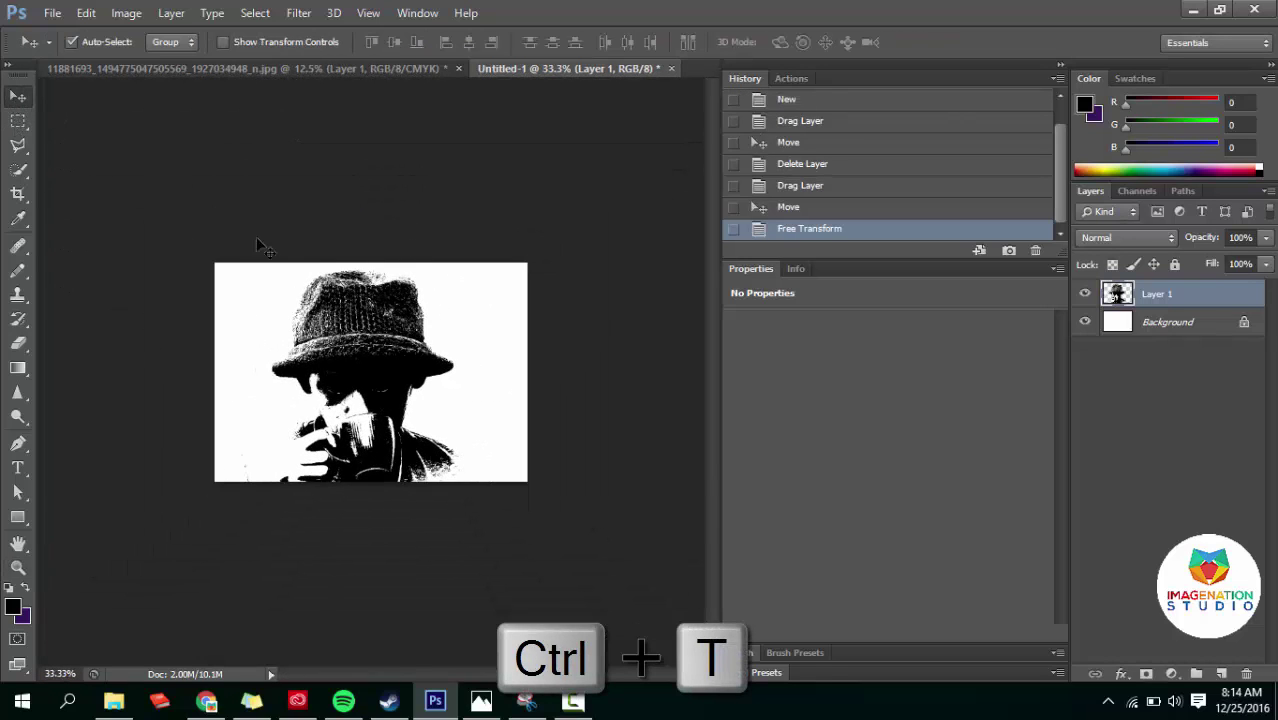
key("ctrl+t")
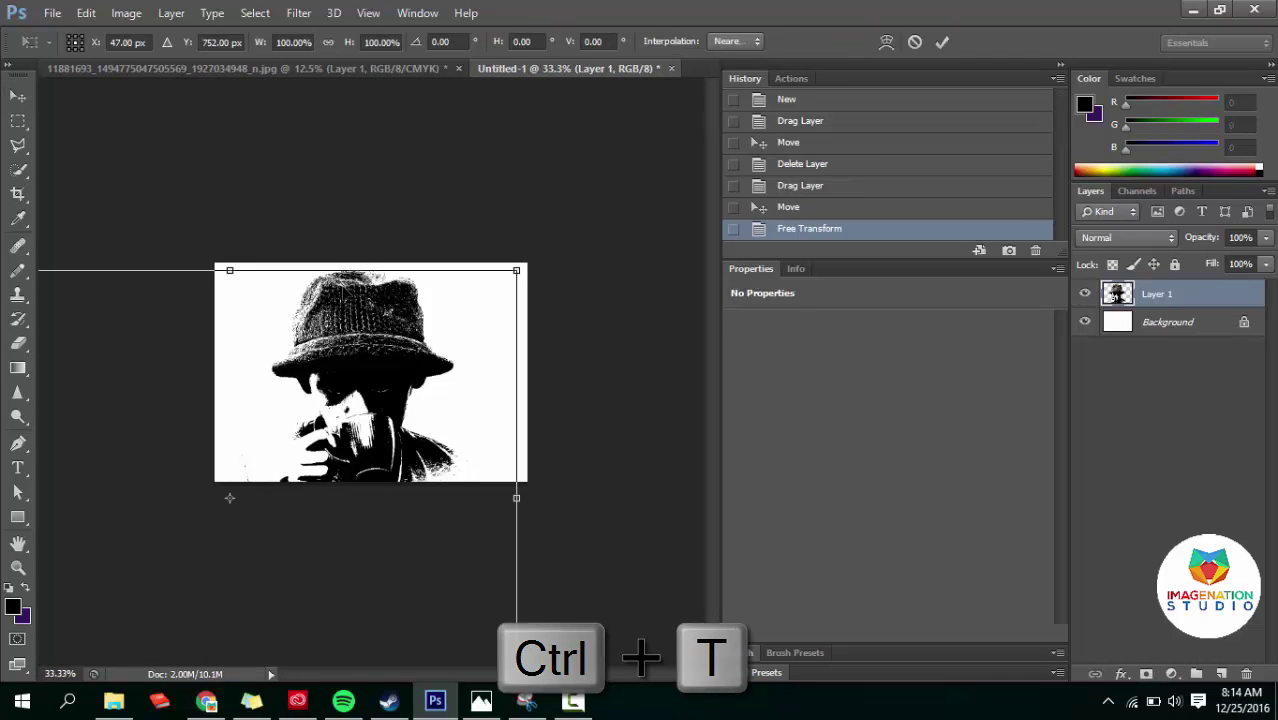
left_click_drag(520, 269, 310, 418)
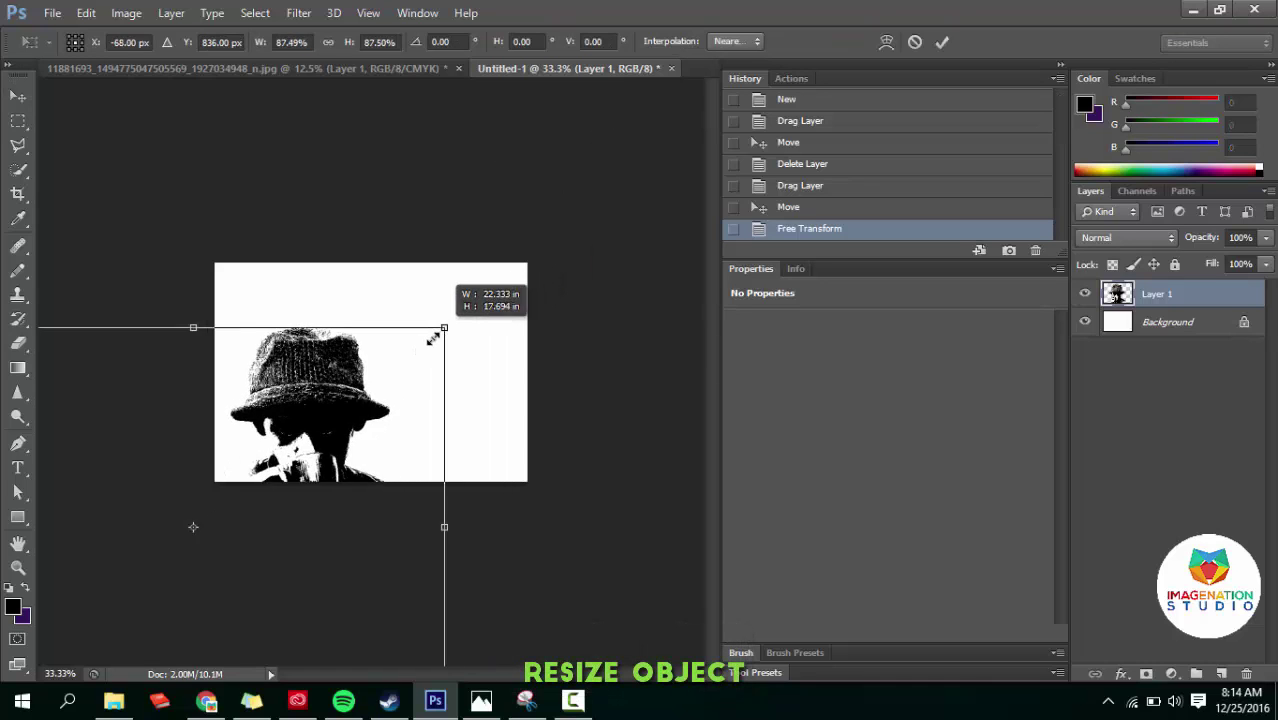
left_click_drag(147, 585, 355, 421)
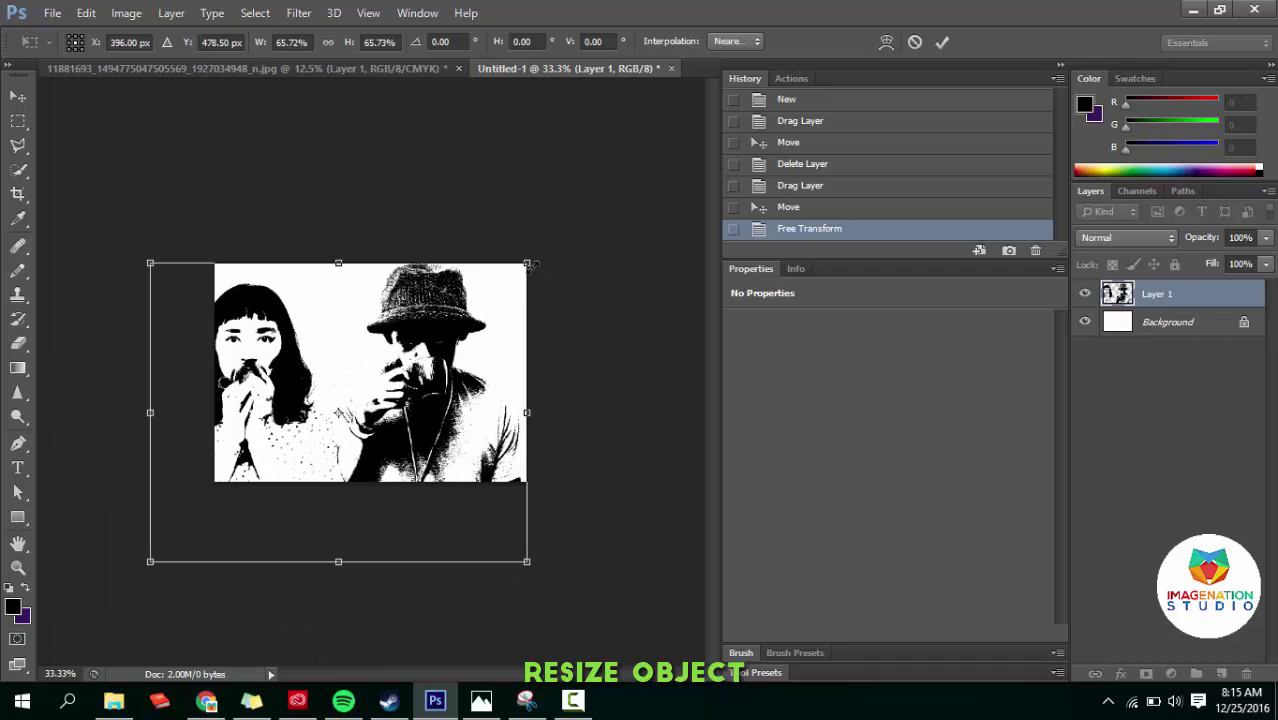
mouse_move(533, 265)
left_mouse_down()
mouse_move(385, 365)
mouse_move(427, 318)
left_mouse_up()
left_click_drag(481, 287, 433, 343)
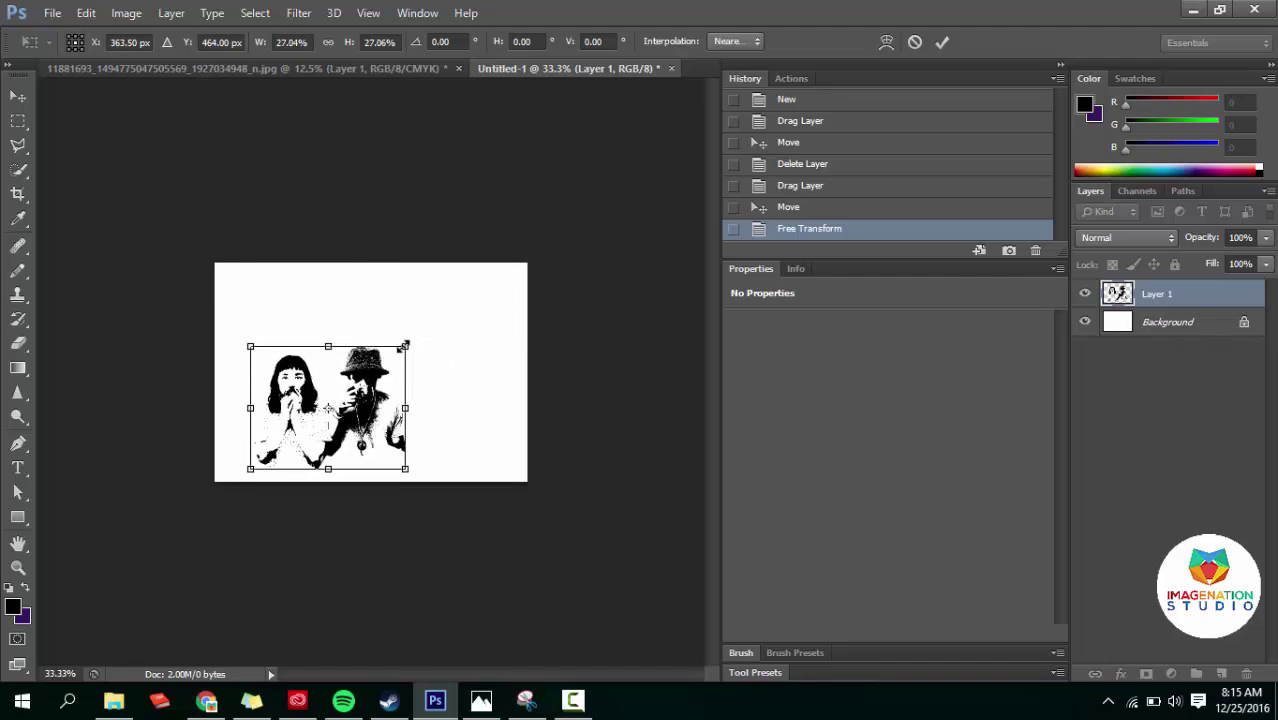
mouse_move(456, 470)
left_mouse_down()
mouse_move(458, 419)
mouse_move(511, 461)
left_mouse_up()
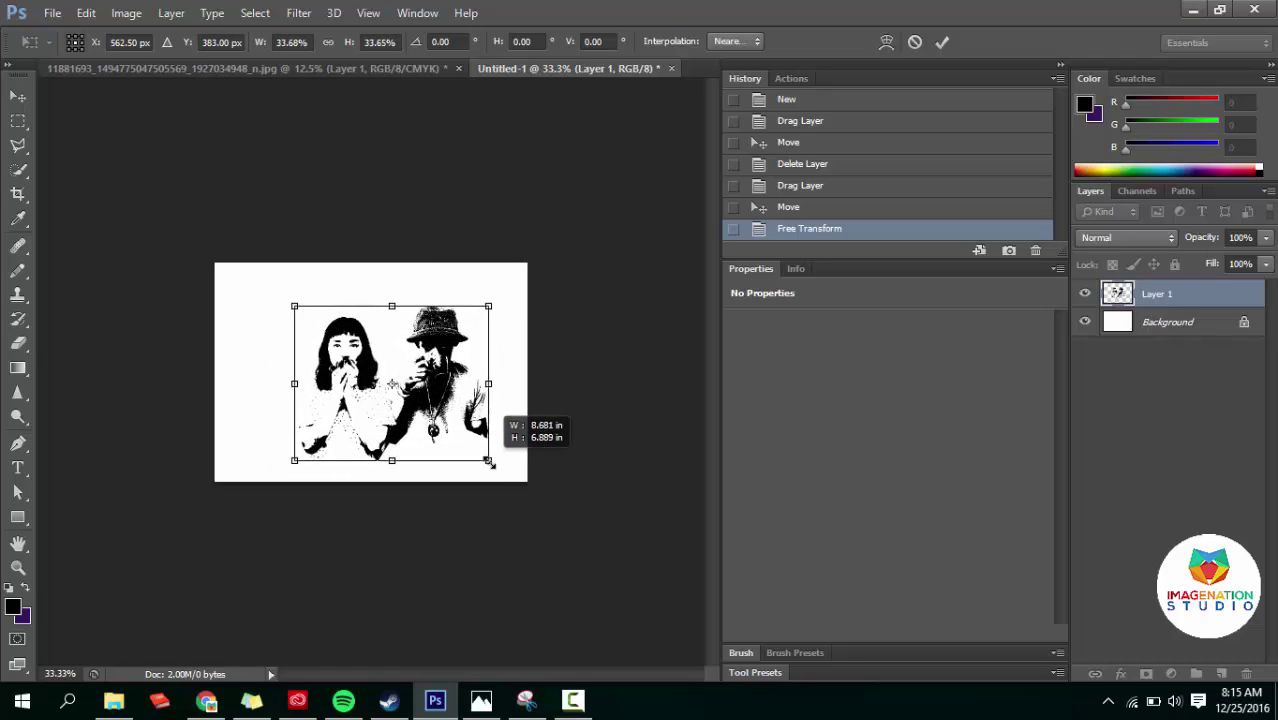
left_click_drag(456, 365, 423, 338)
left_click_drag(418, 400, 420, 402)
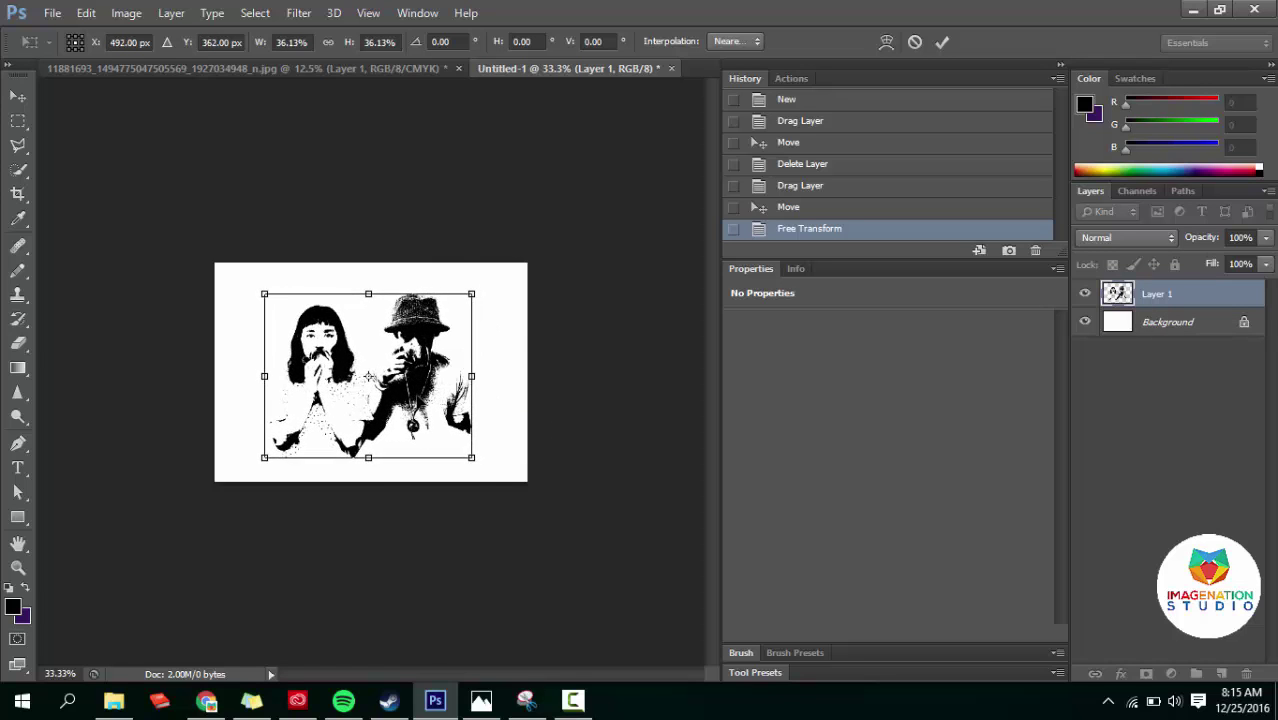
Commit the resize, fit the canvas to the screen, and show the fill/adjustment layer list.
left_click(940, 44)
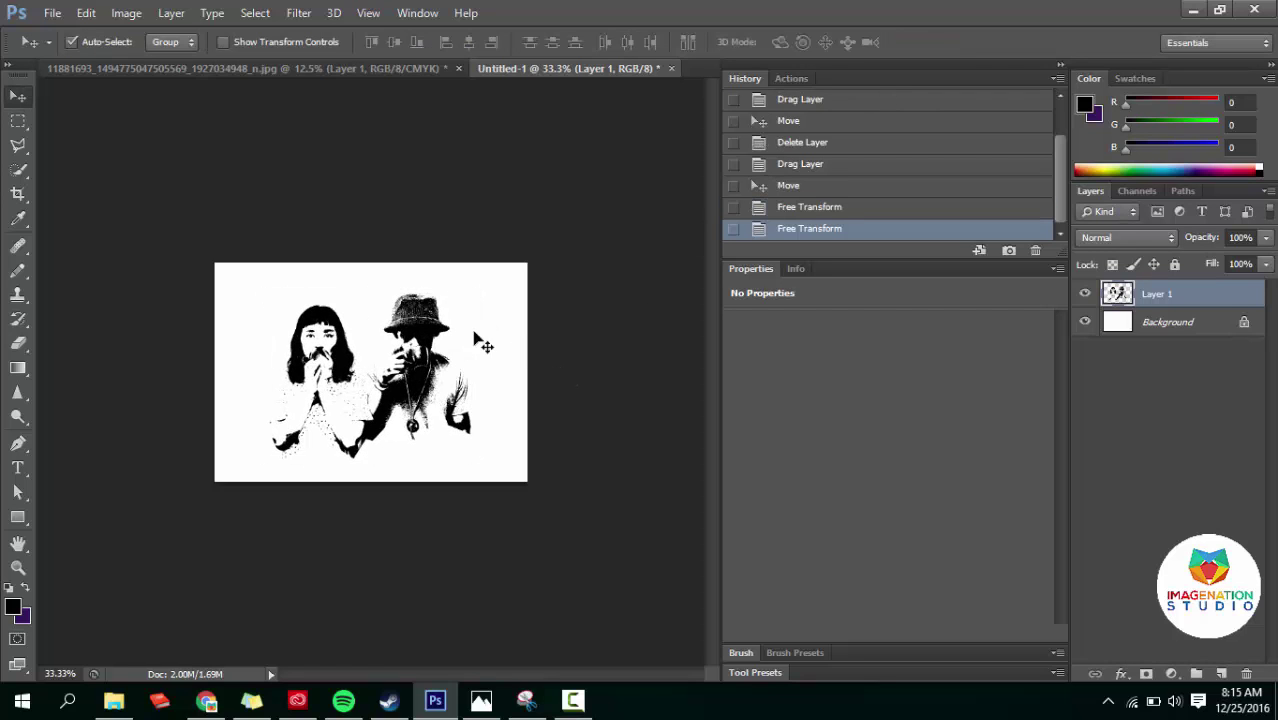
left_click(17, 568)
right_click(460, 358)
left_click(491, 369)
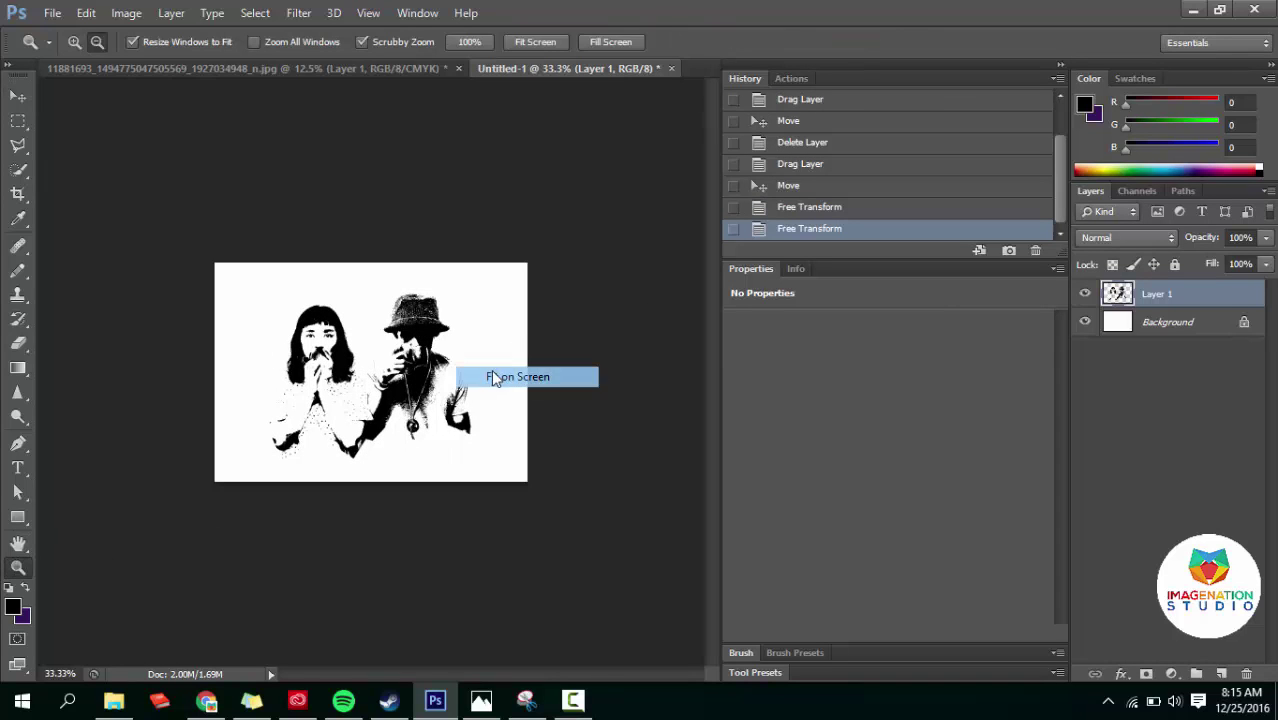
left_click(18, 96)
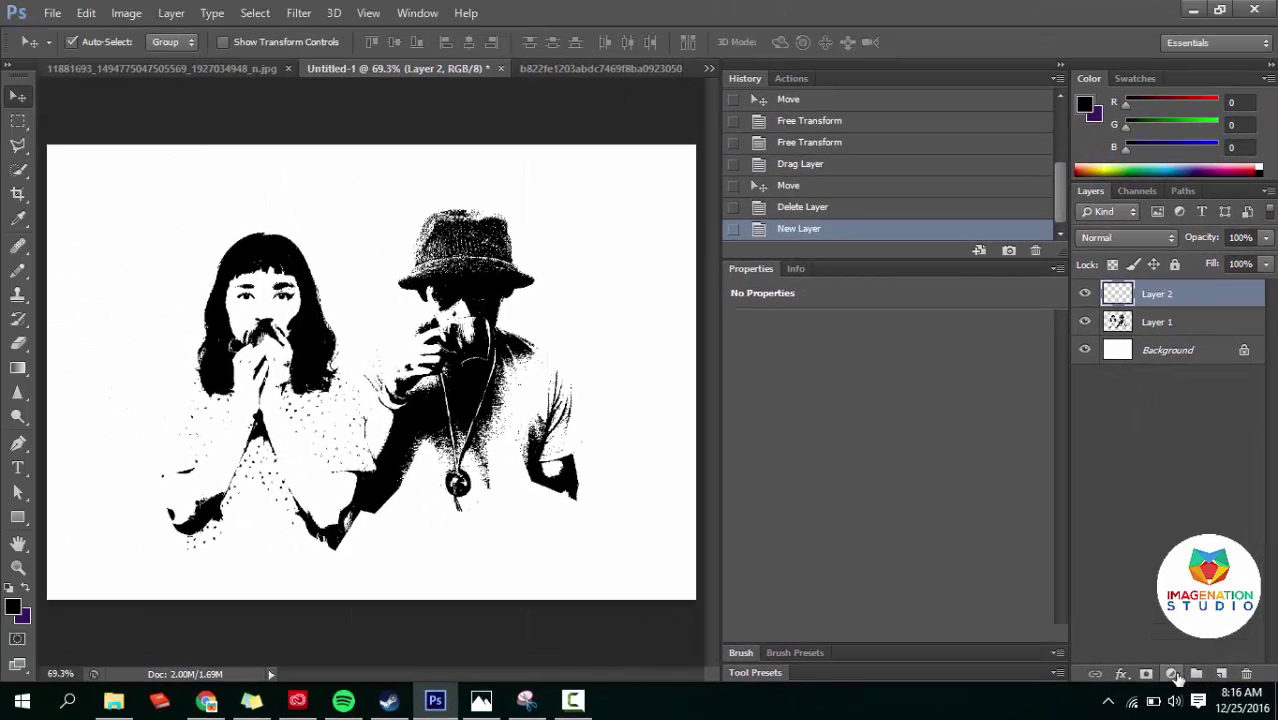
left_click(1173, 675)
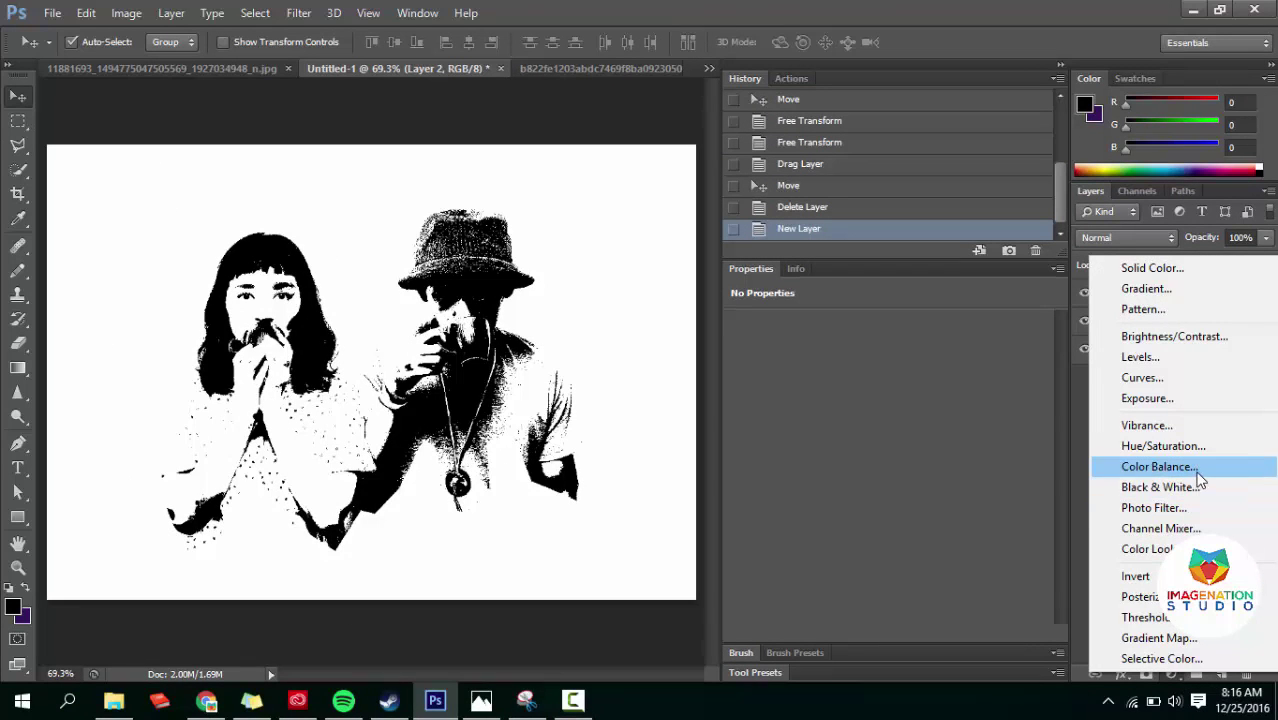
Add a Linear 90° Gradient Fill layer running white at top to black at bottom.
left_click(1169, 285)
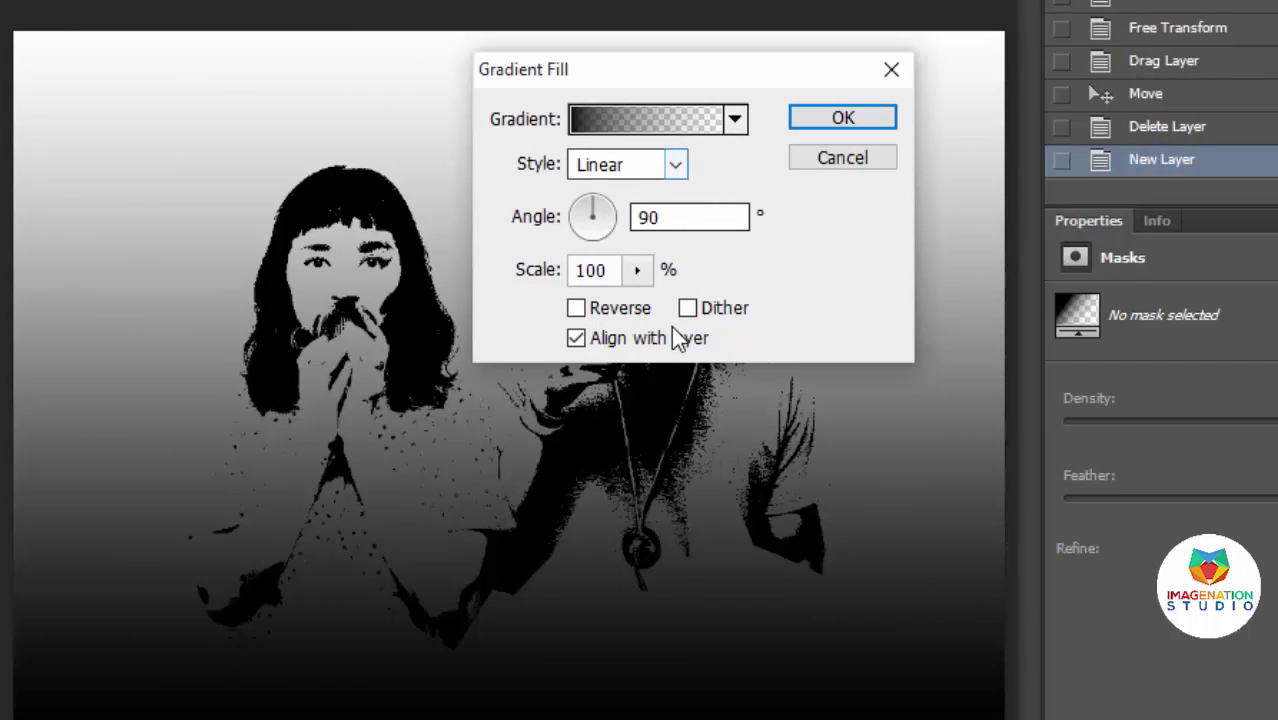
left_click(674, 170)
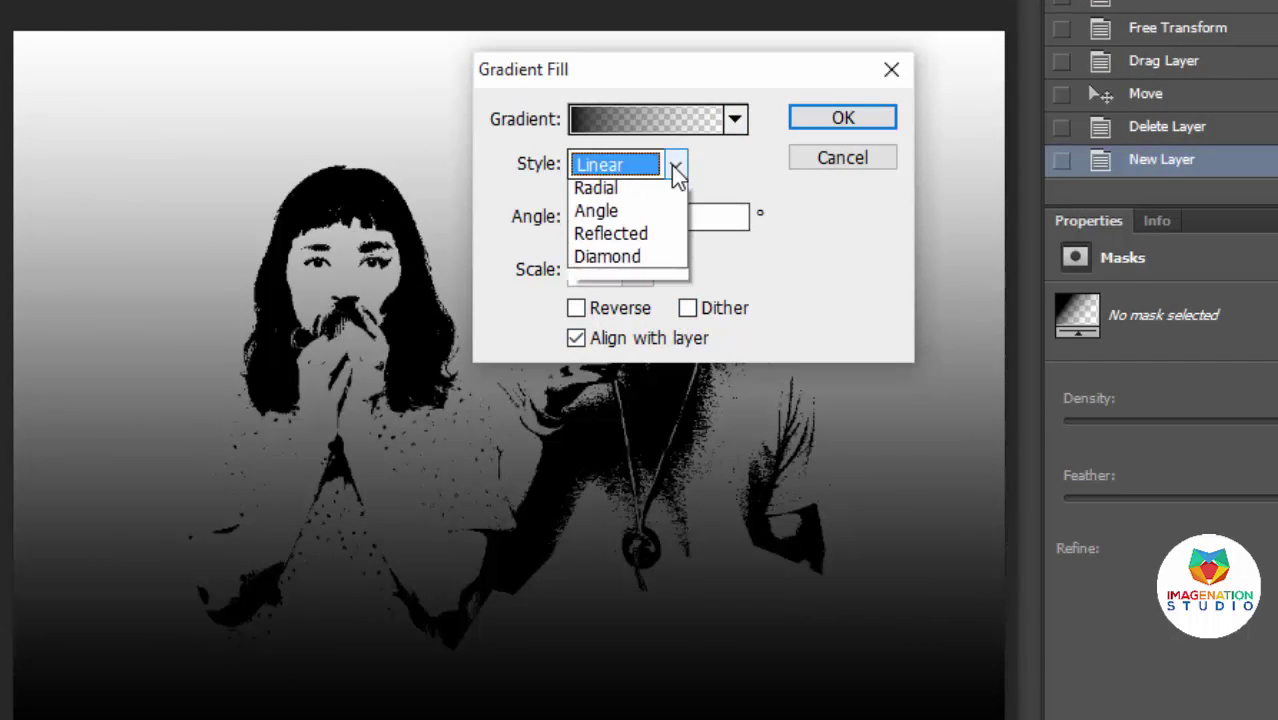
left_click(676, 172)
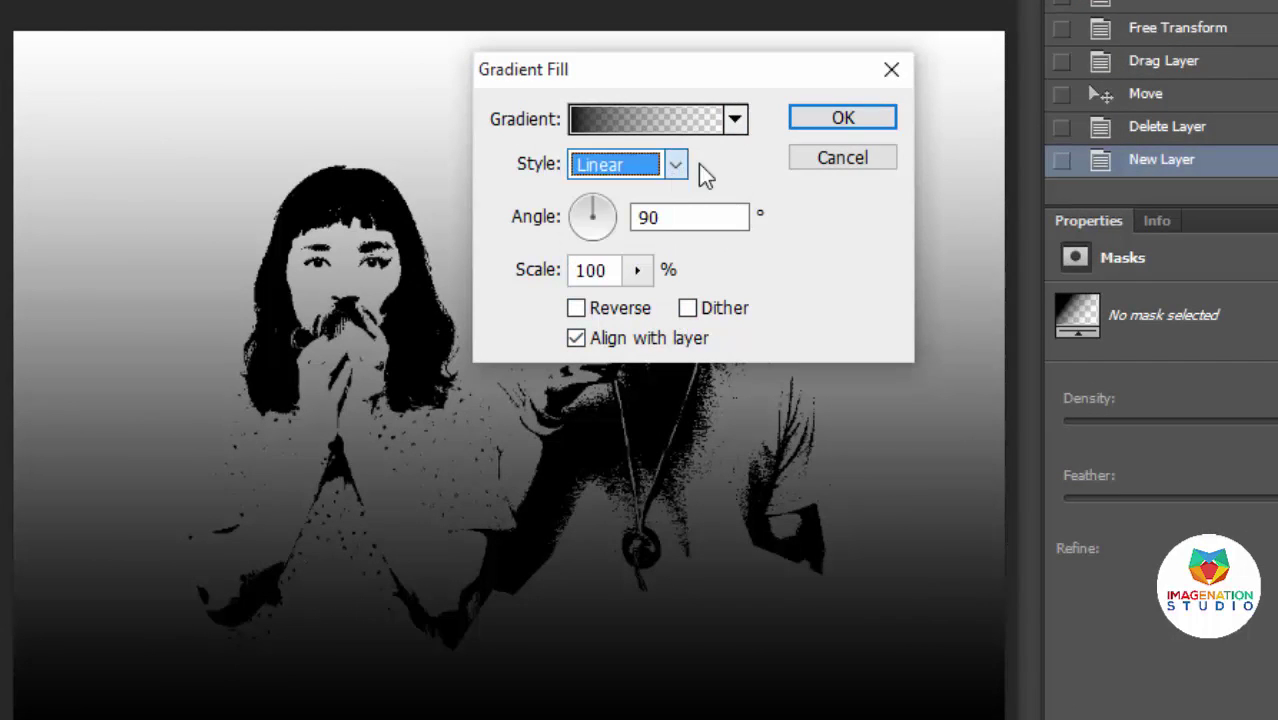
left_click(845, 120)
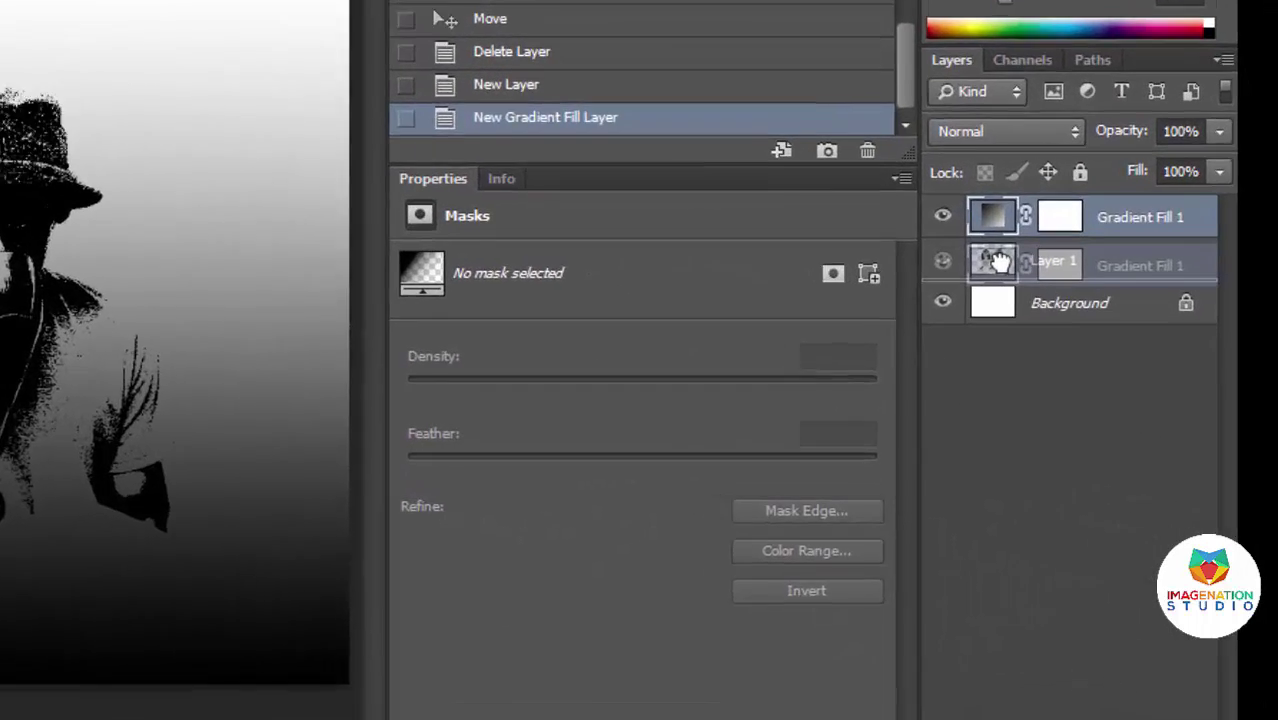
Move Gradient Fill 1 below Layer 1 and make Layer 1 active again.
left_click_drag(1127, 297, 1135, 336)
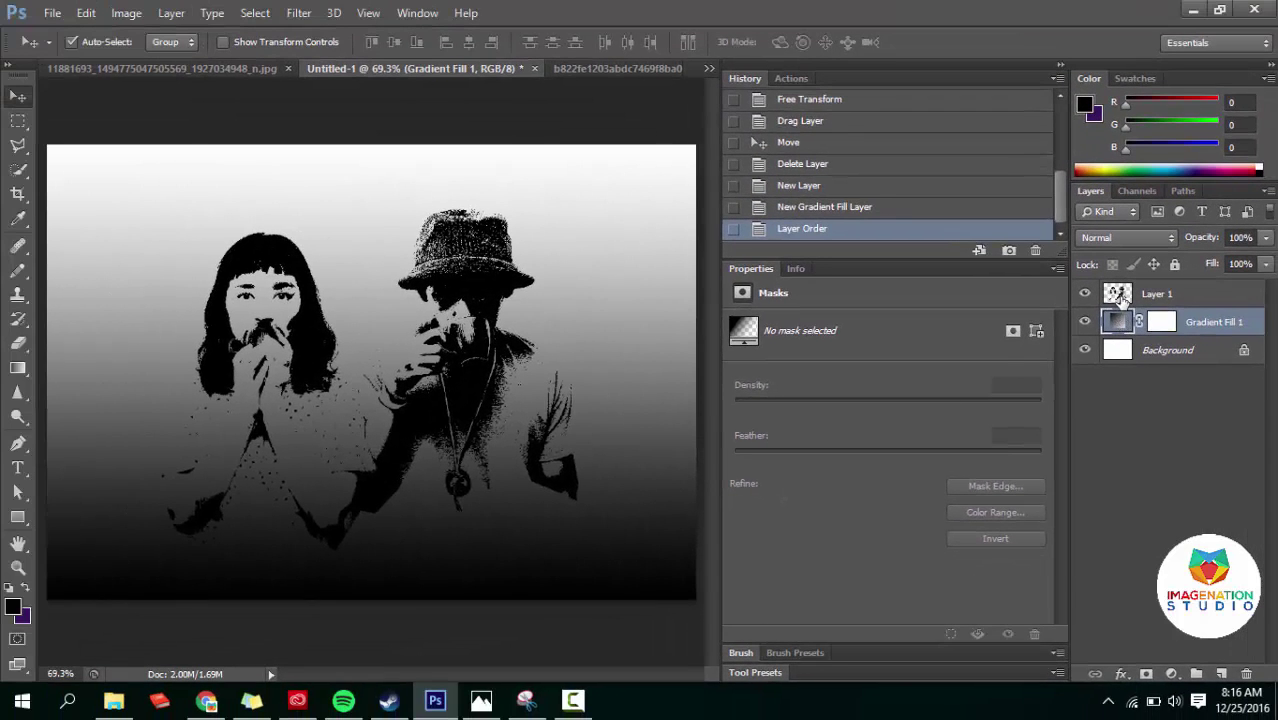
left_click(1121, 297)
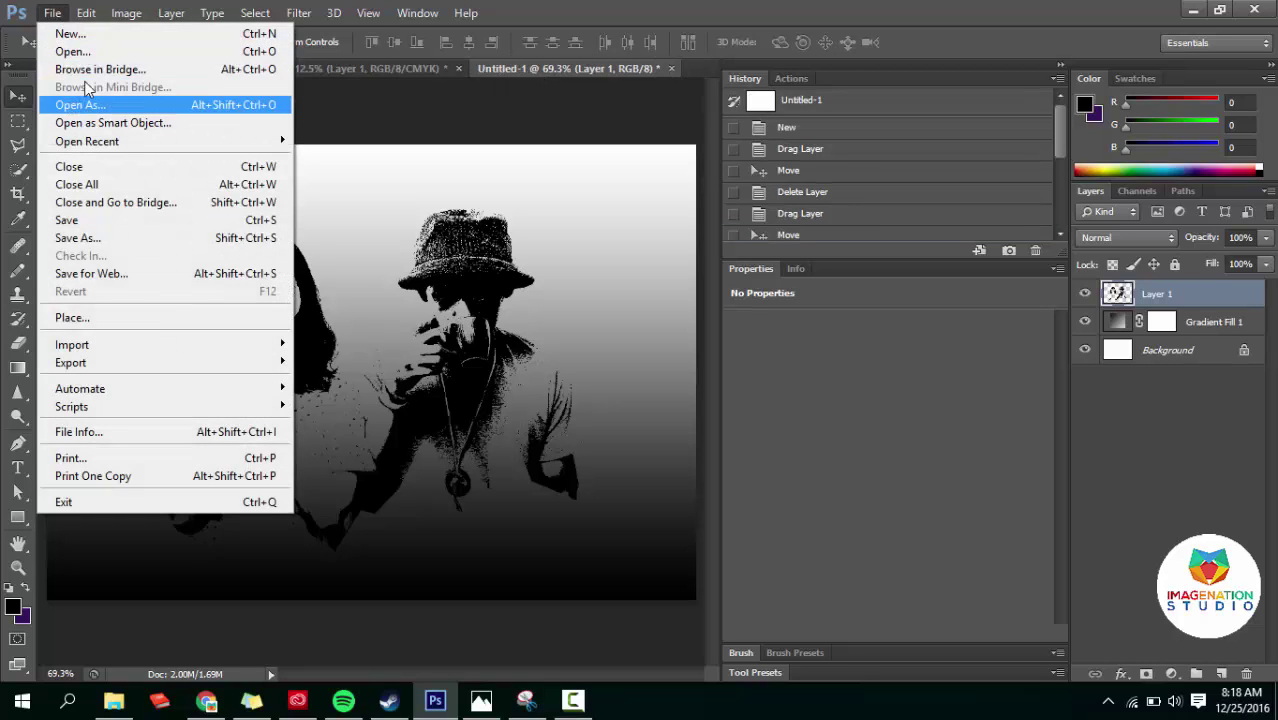
Open galaxy-wallpapers-10.jpg as its own document and select the entire image.
left_click(91, 55)
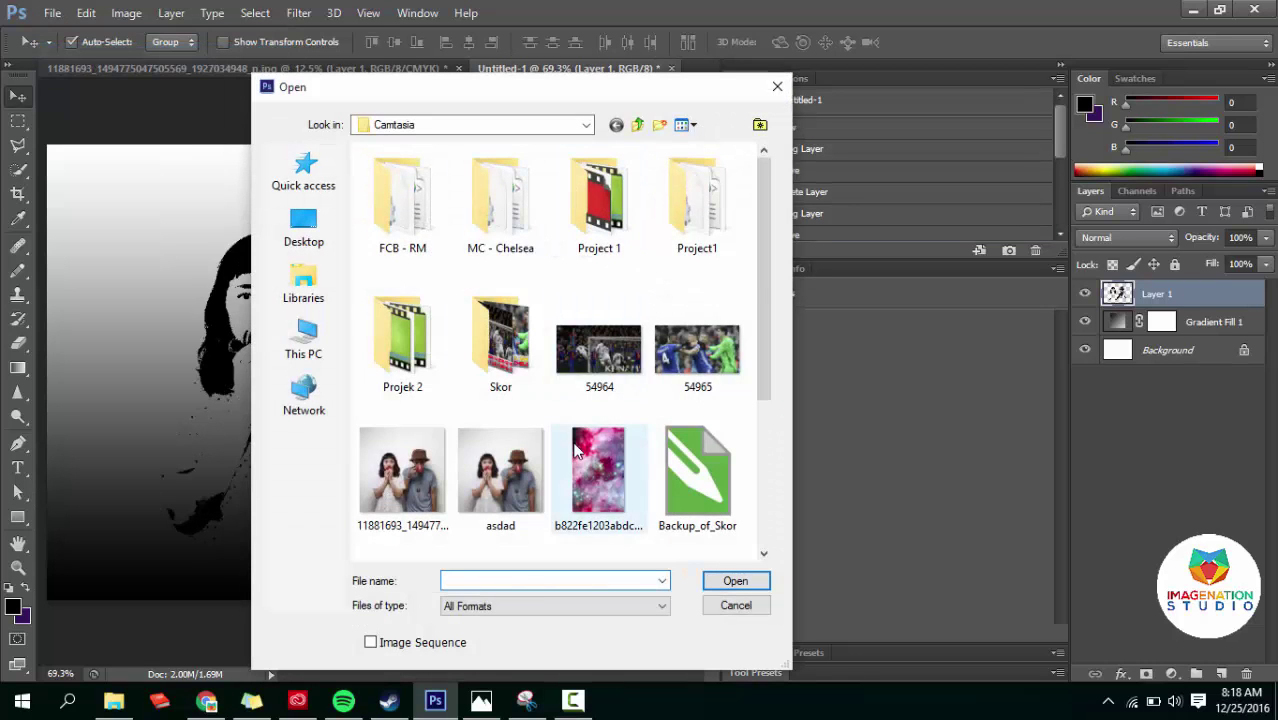
scroll(578, 452, "down", 3)
left_click(500, 375)
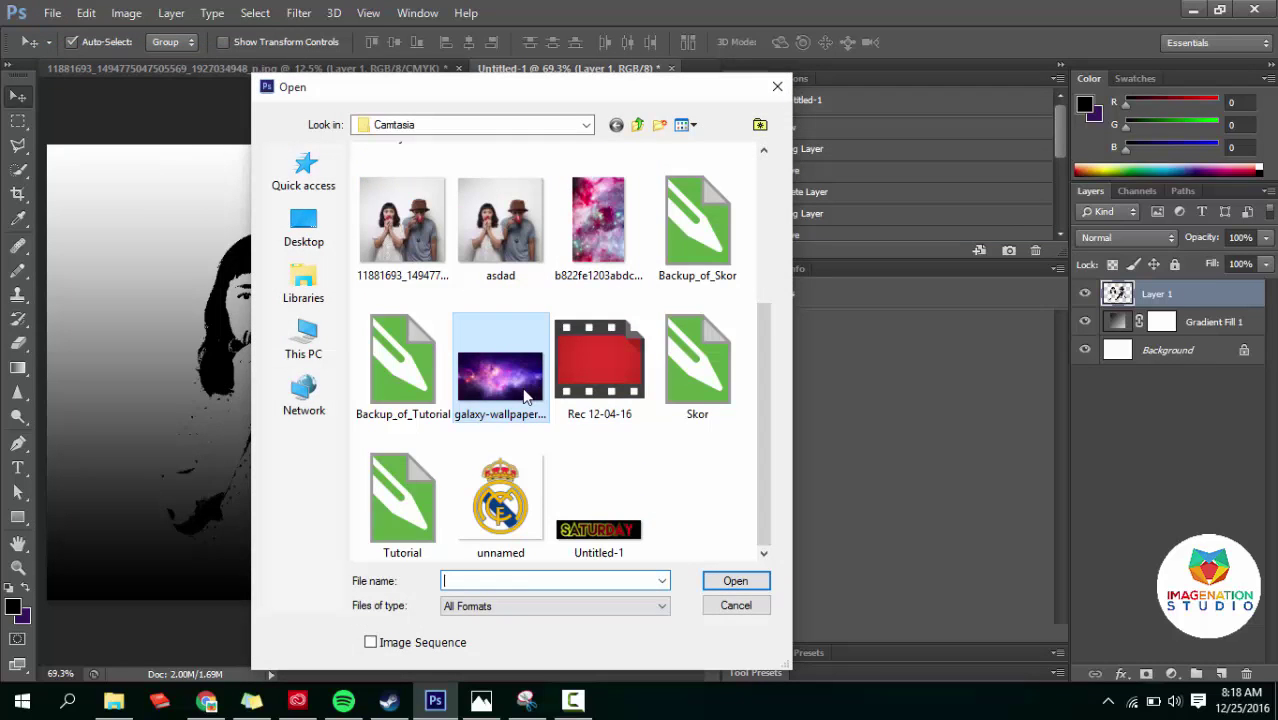
left_click(735, 580)
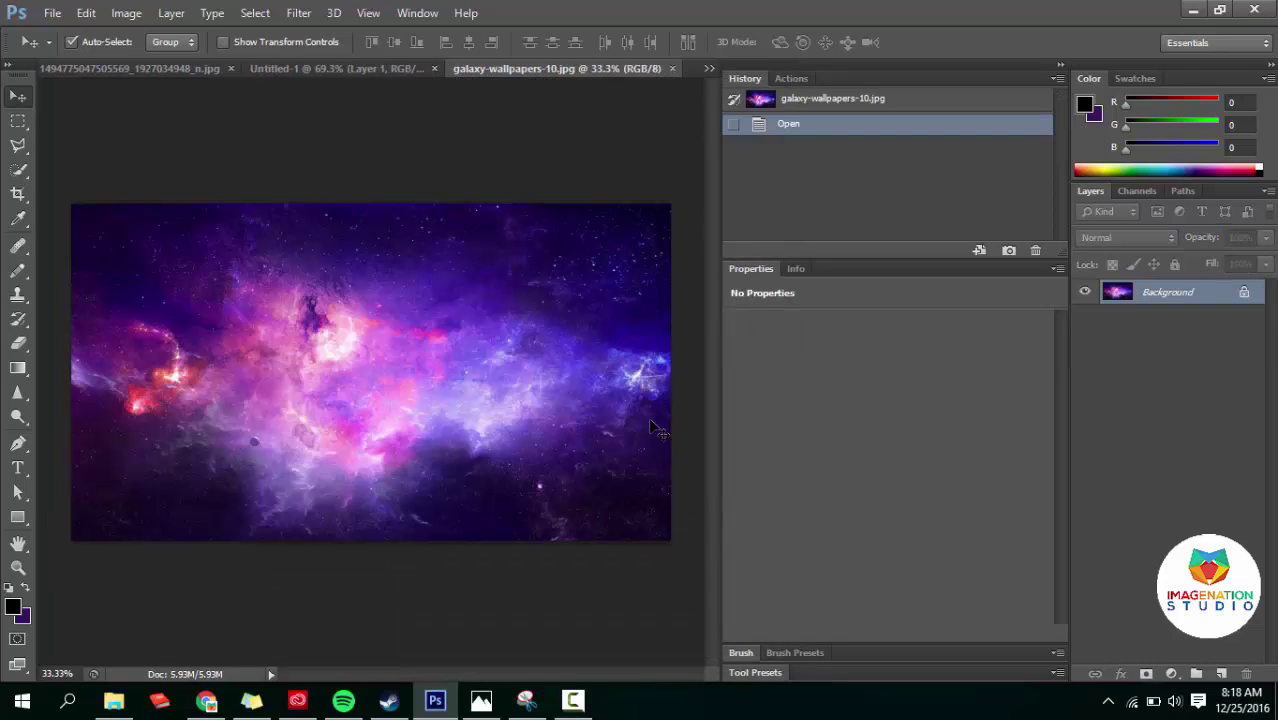
key("ctrl+a")
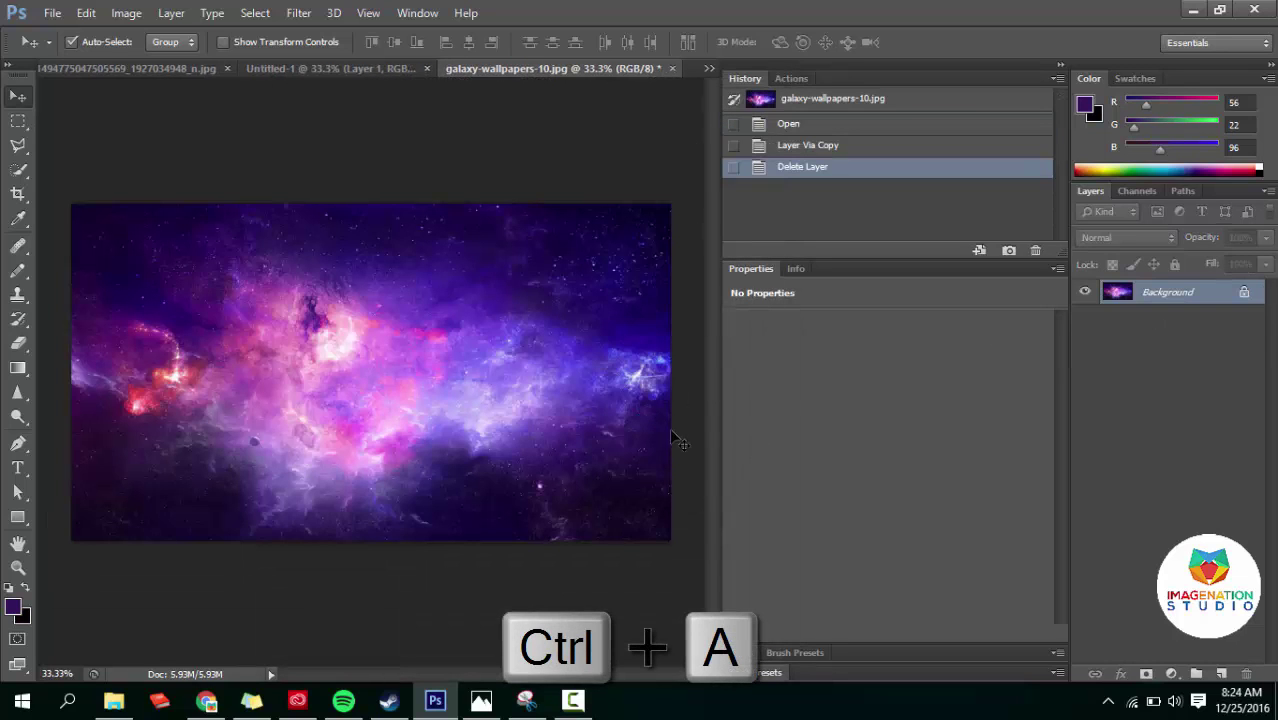
Copy the whole galaxy image and paste it into Untitled-1 as a new layer.
key("ctrl+a")
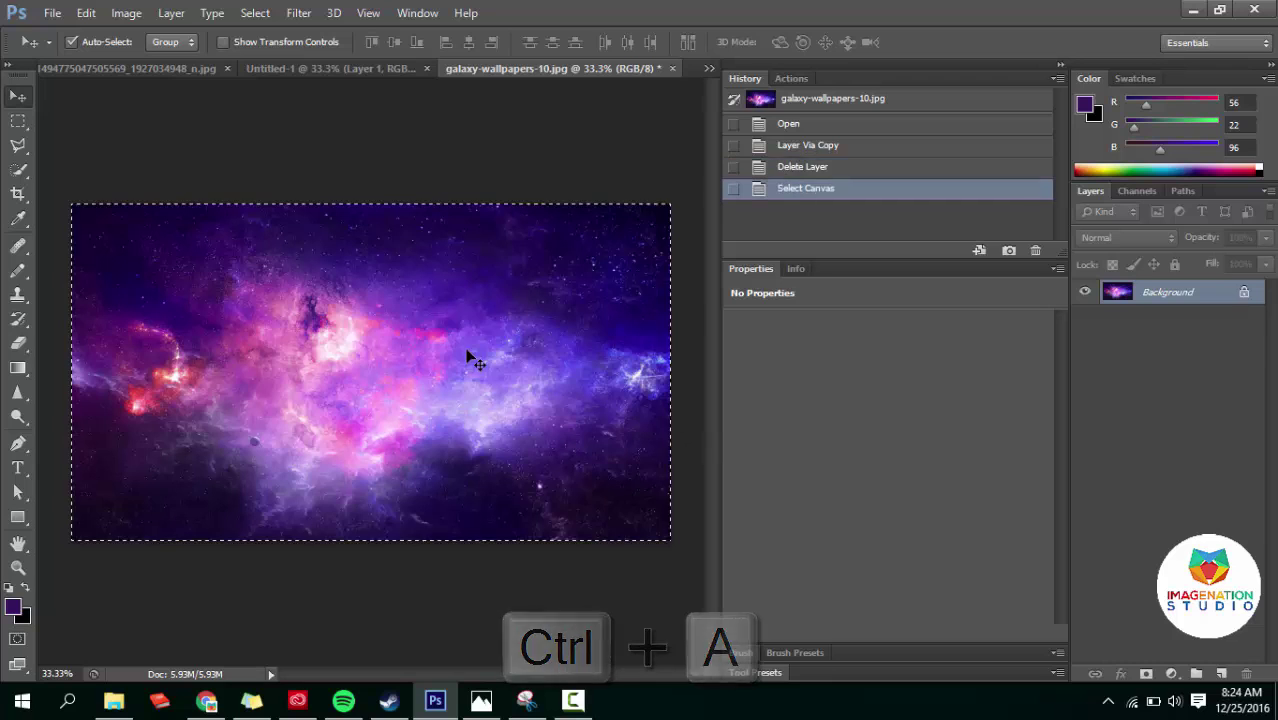
key("ctrl+c")
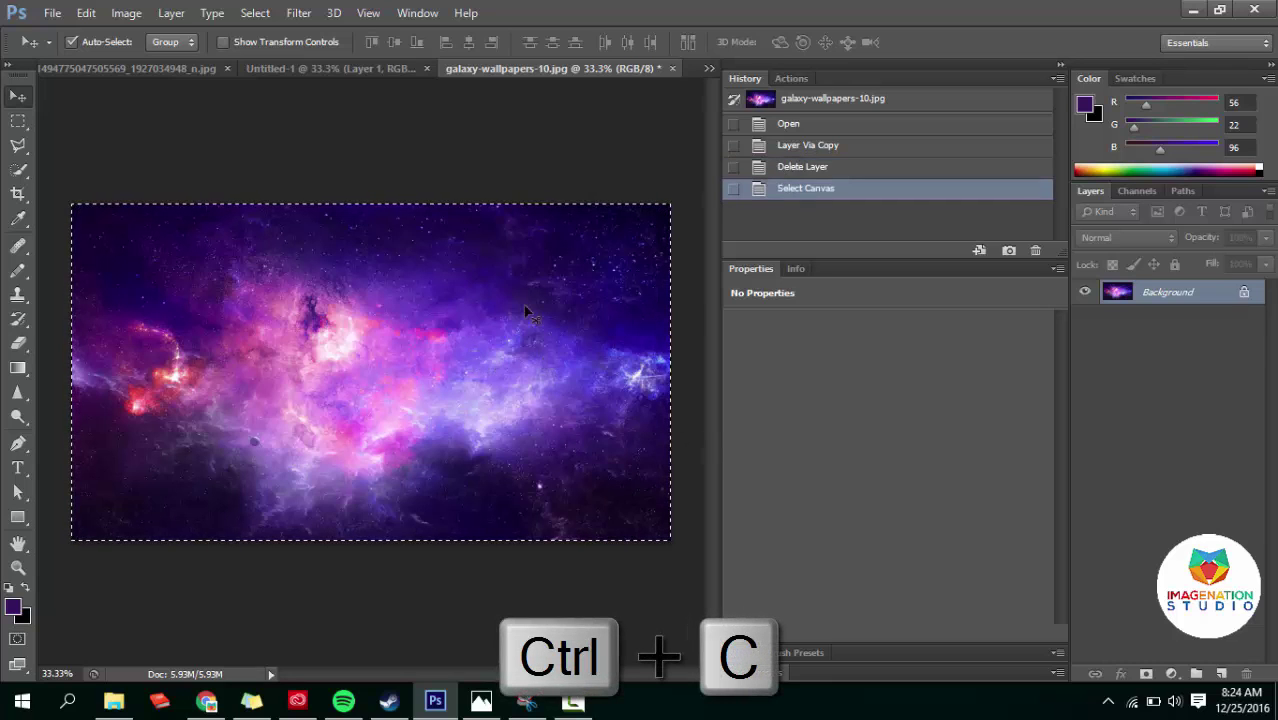
left_click(360, 72)
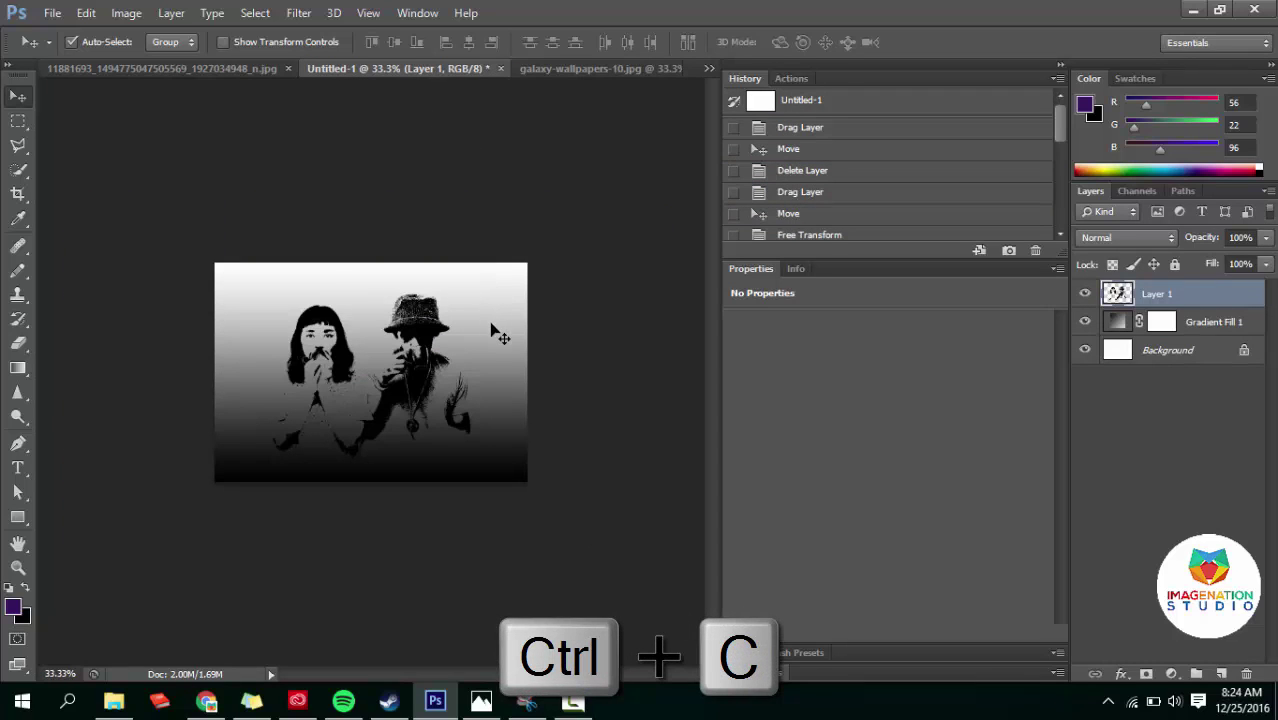
key("ctrl+v")
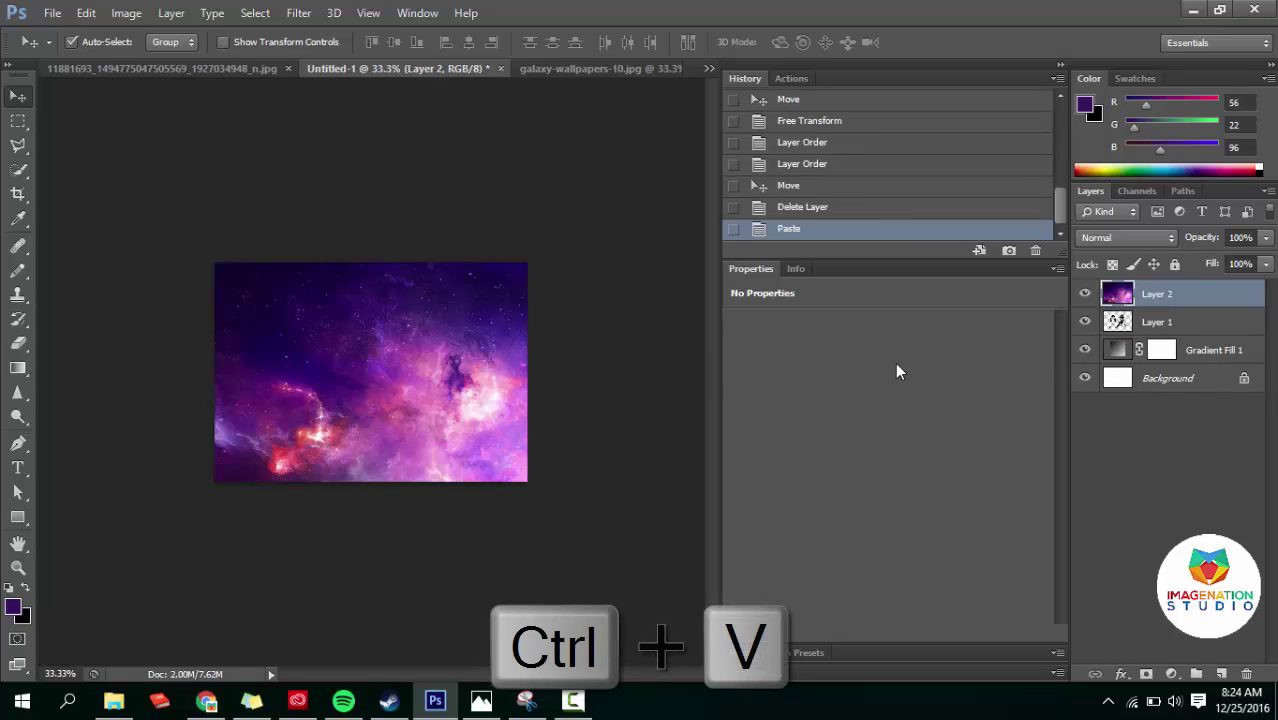
left_click_drag(450, 381, 433, 357)
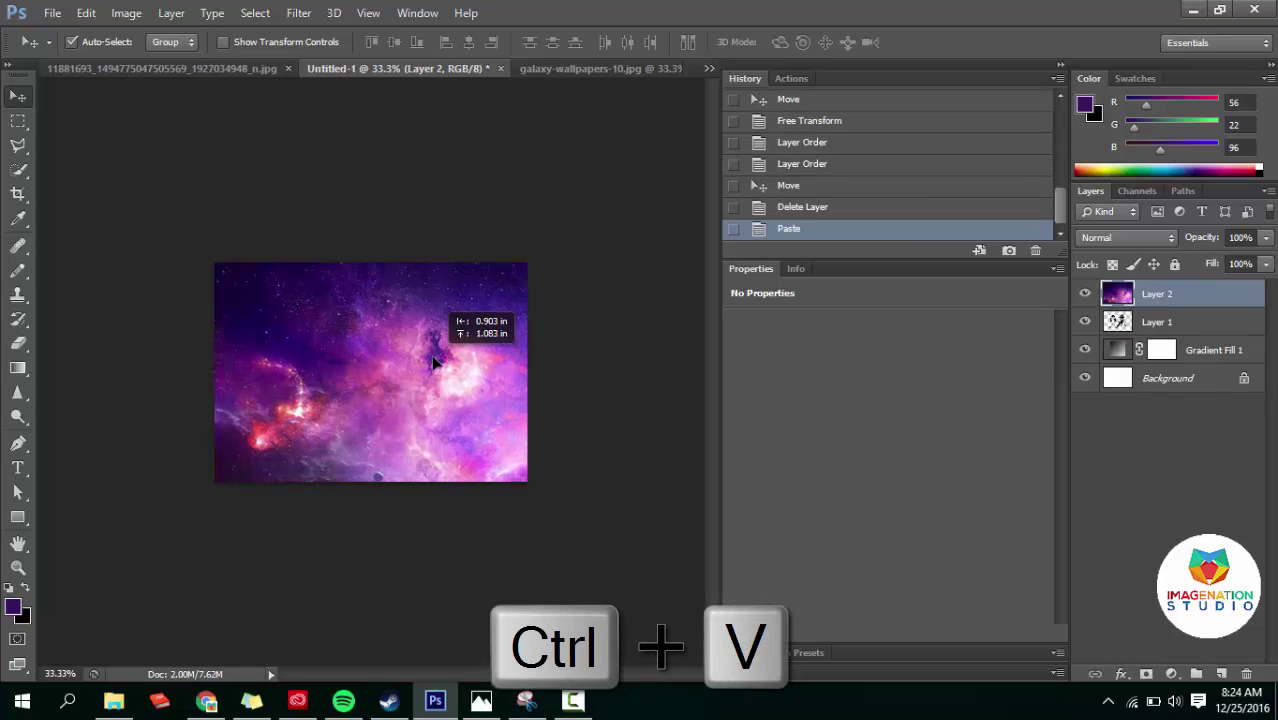
Scale the galaxy layer to about 59.17%, reposition it over the figures, and commit.
key("ctrl+t")
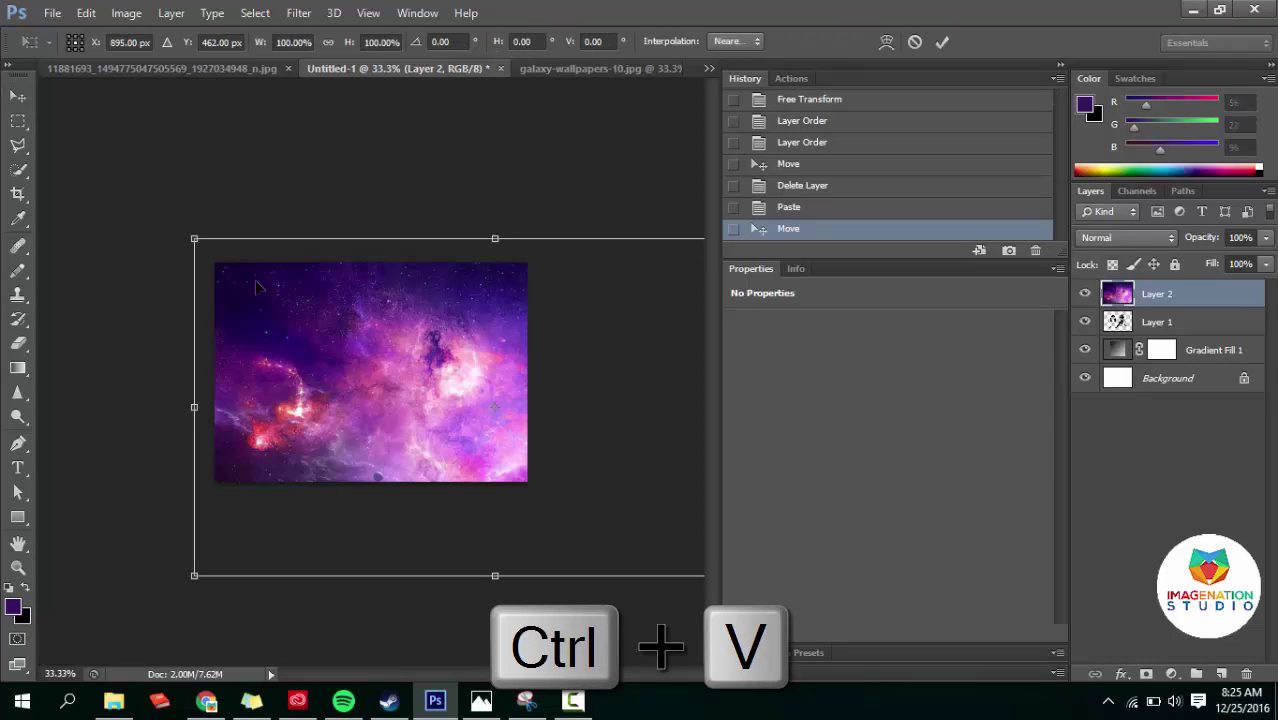
left_click_drag(194, 240, 437, 377)
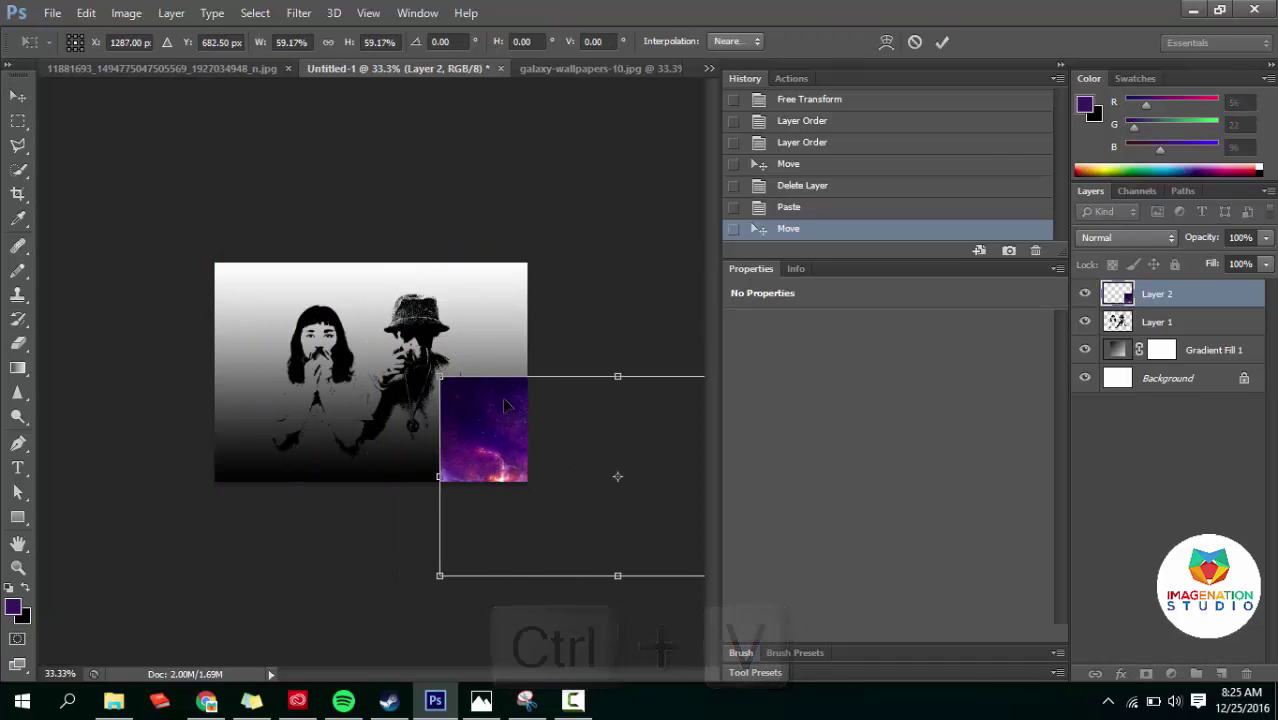
key("ctrl+t")
left_click_drag(575, 449, 349, 355)
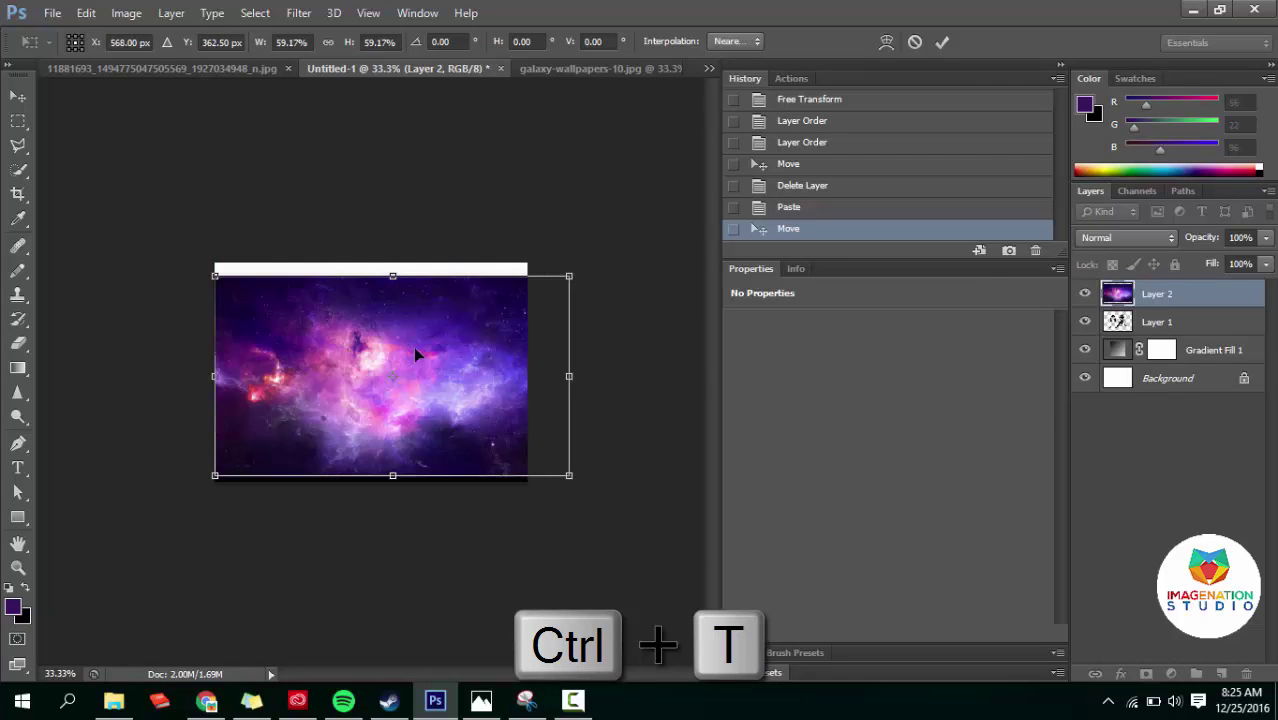
left_click(942, 43)
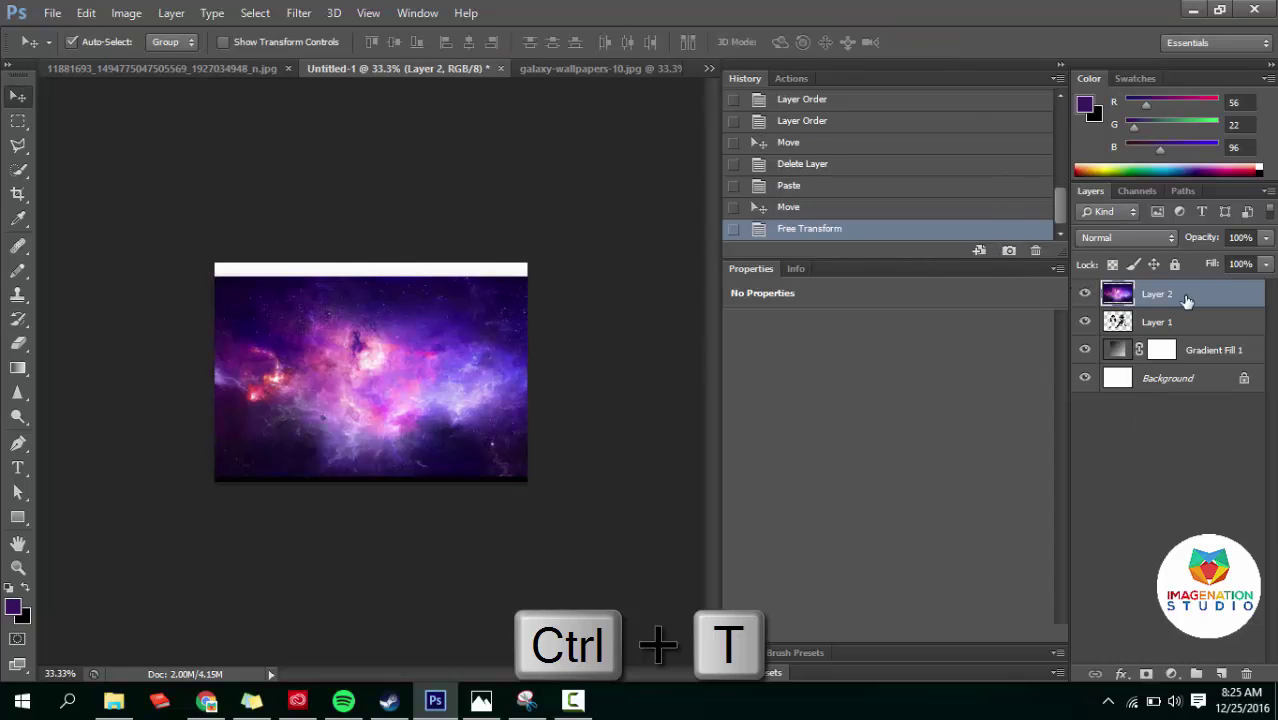
Alt-click between Layer 2 and Layer 1 to clip the galaxy into the figures, then select Gradient Fill 1.
key("alt")
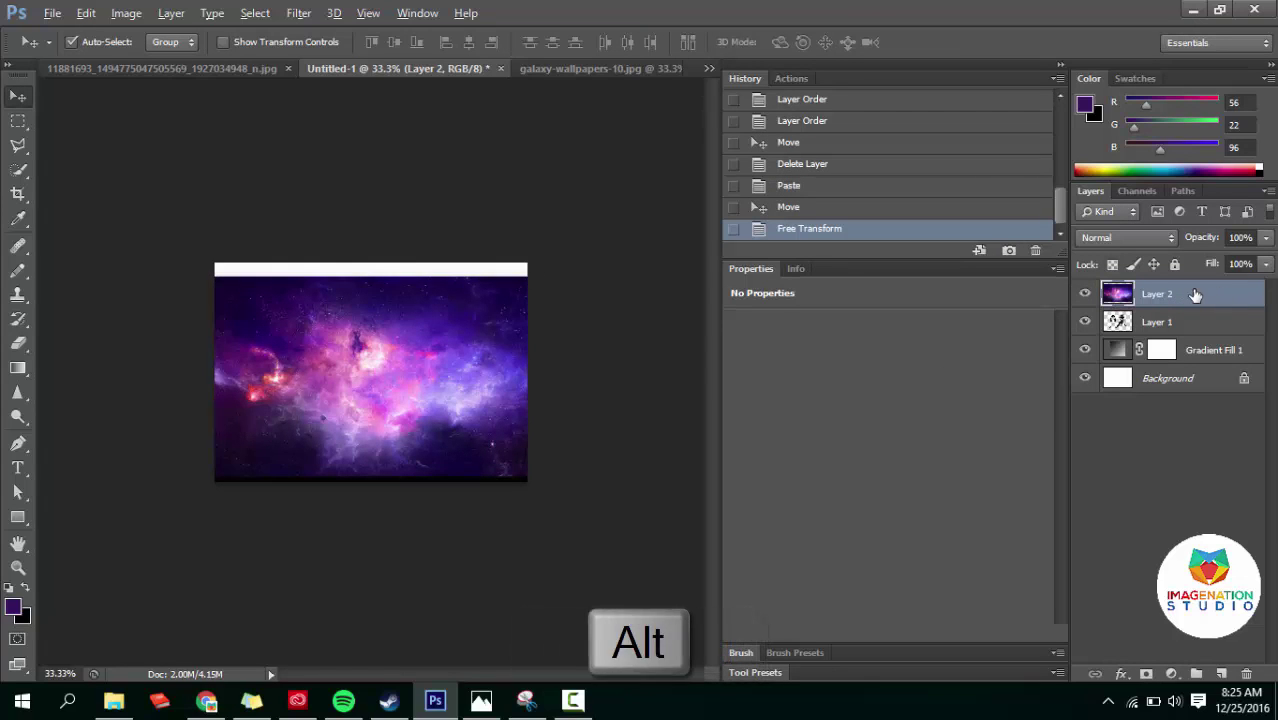
left_click(1189, 318, "alt")
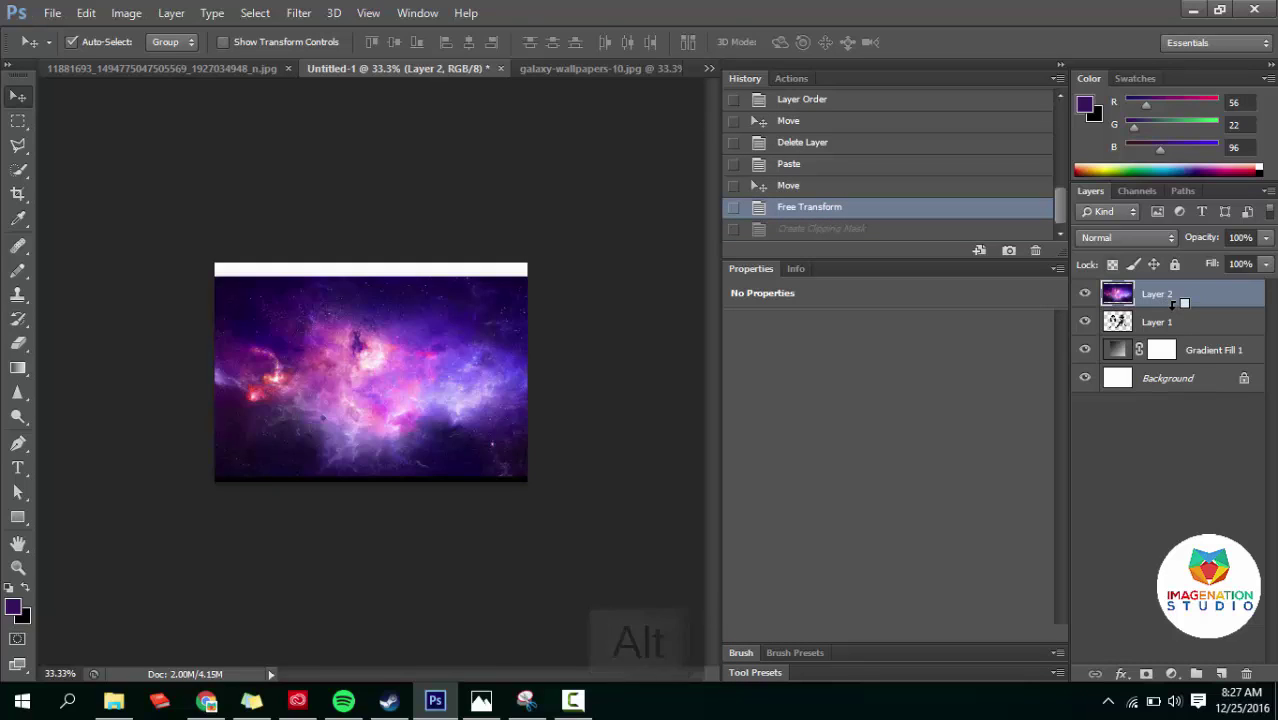
left_click(1174, 305, "alt")
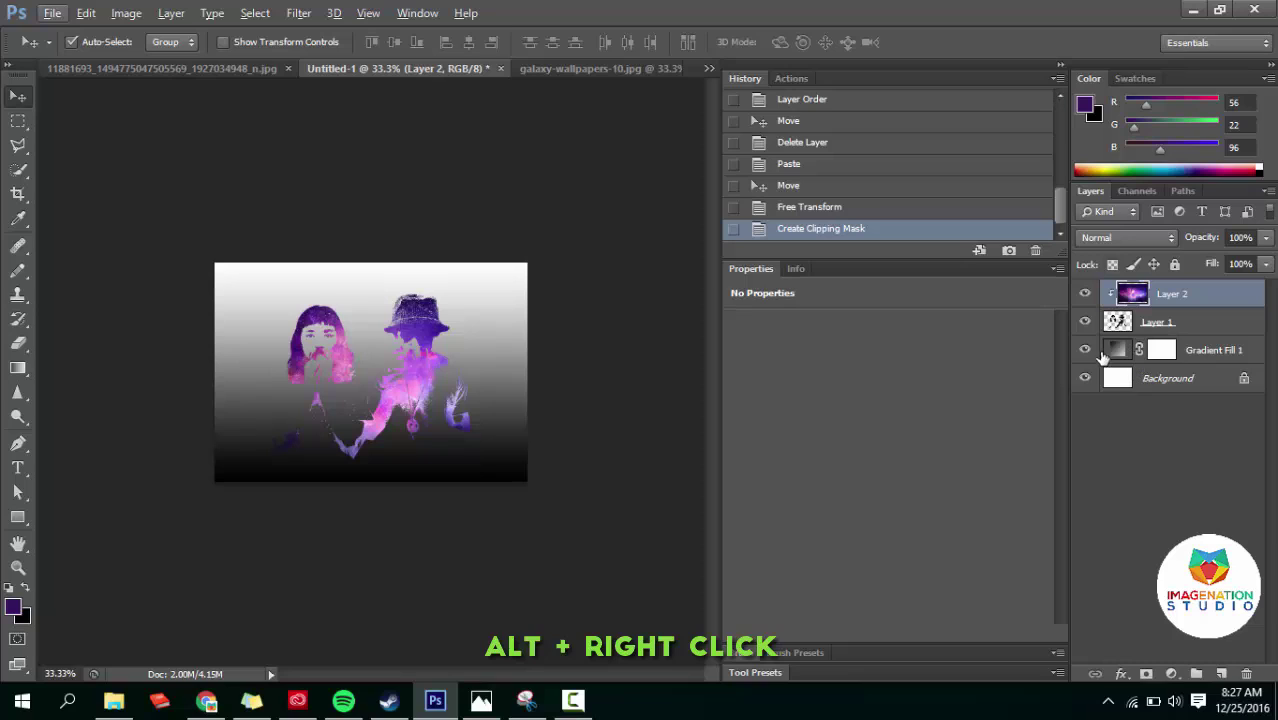
left_click(1118, 352)
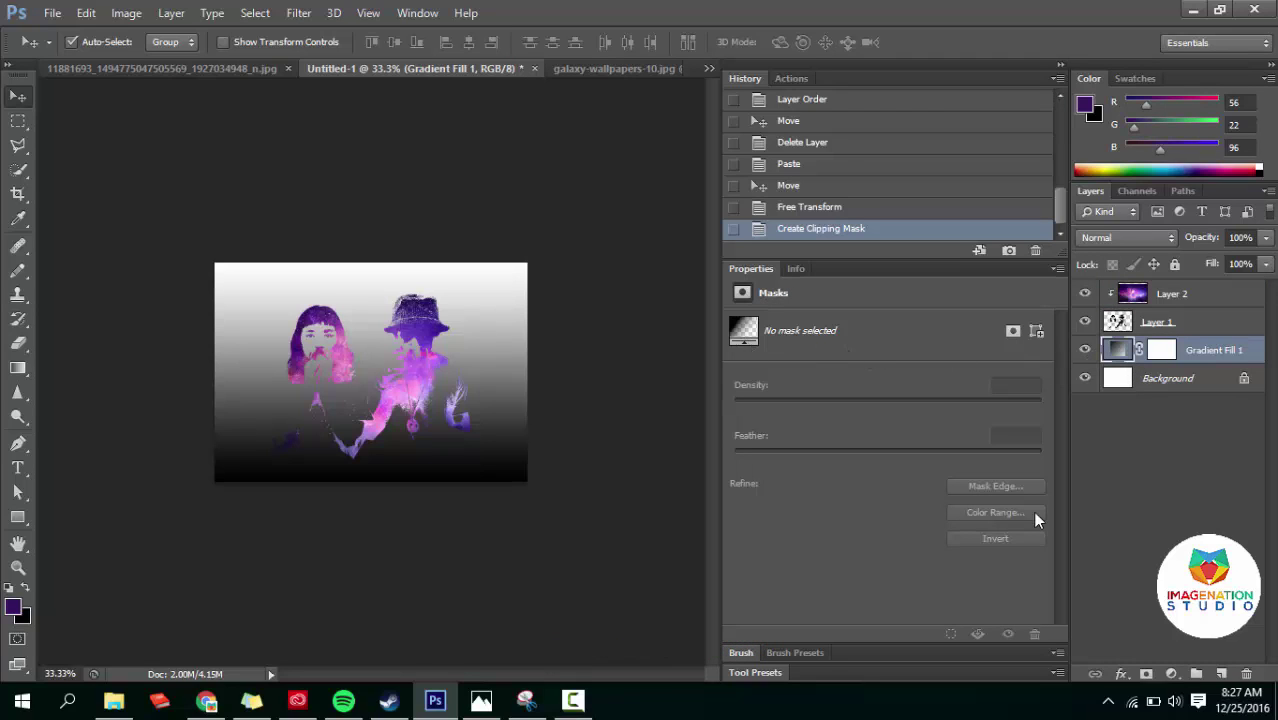
In the Gradient Fill 1 settings, reverse the gradient and set its style to Radial.
double_click(1114, 350)
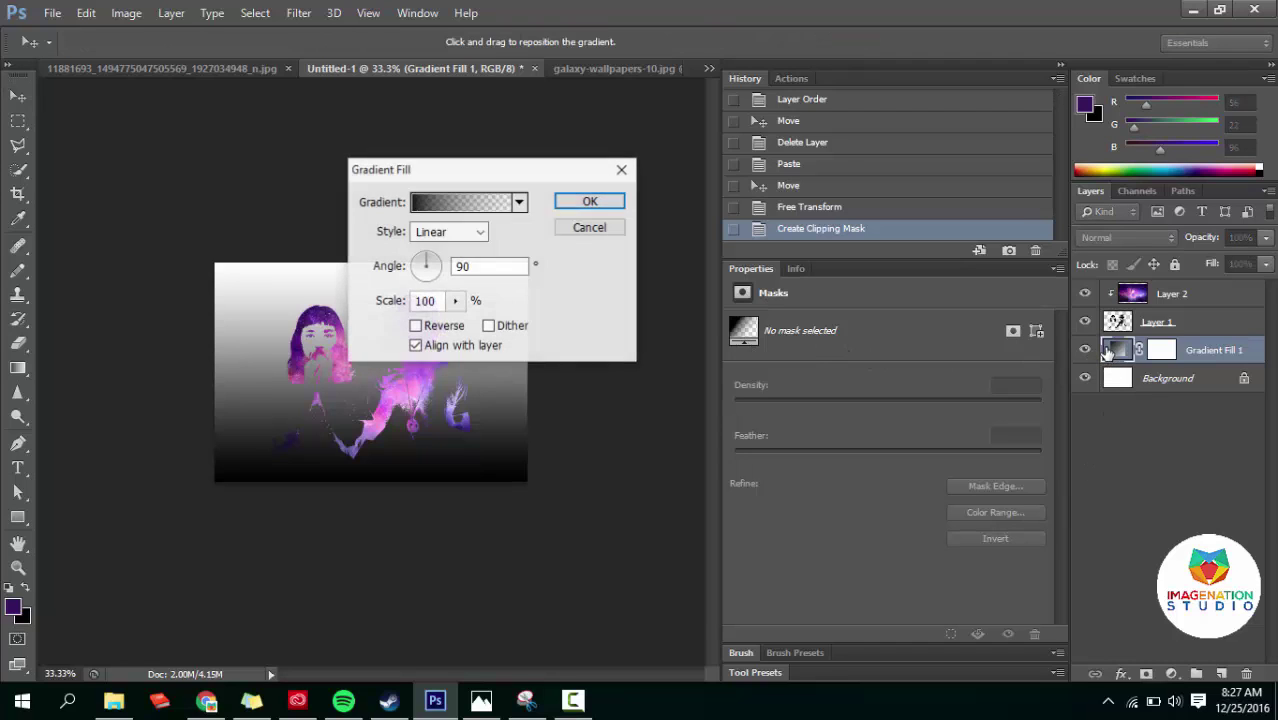
left_click(519, 202)
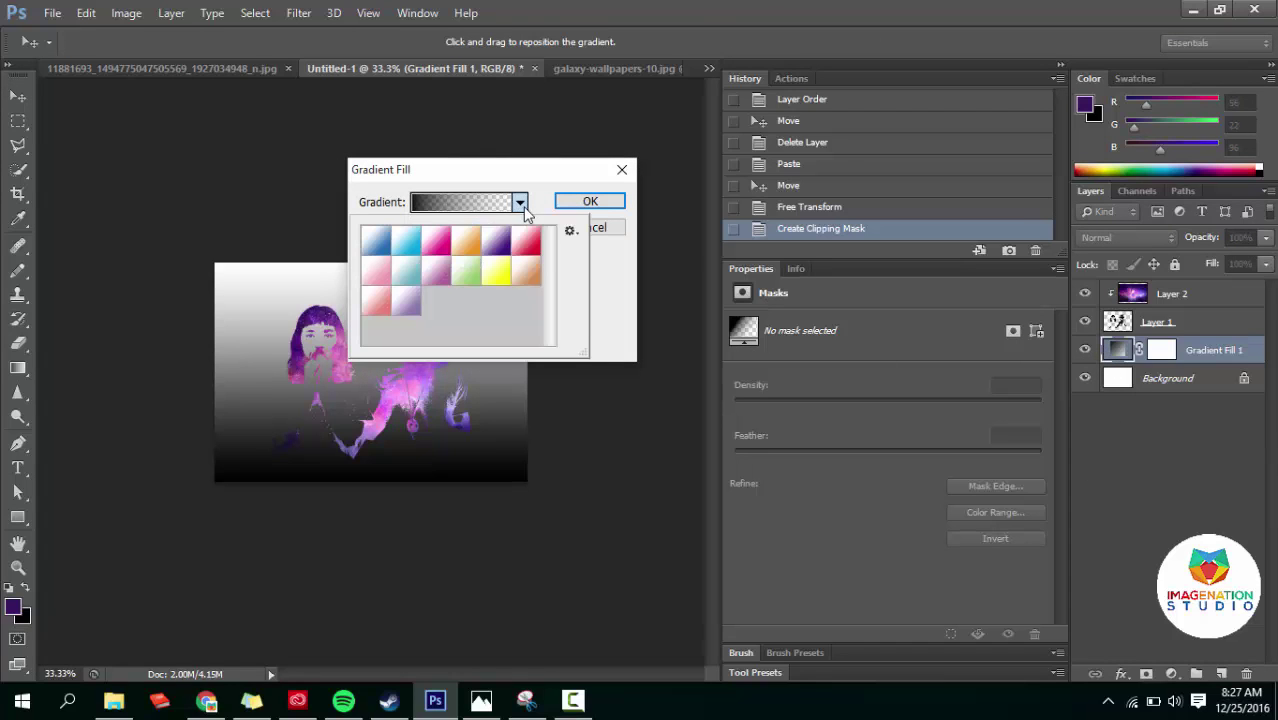
left_click(527, 201)
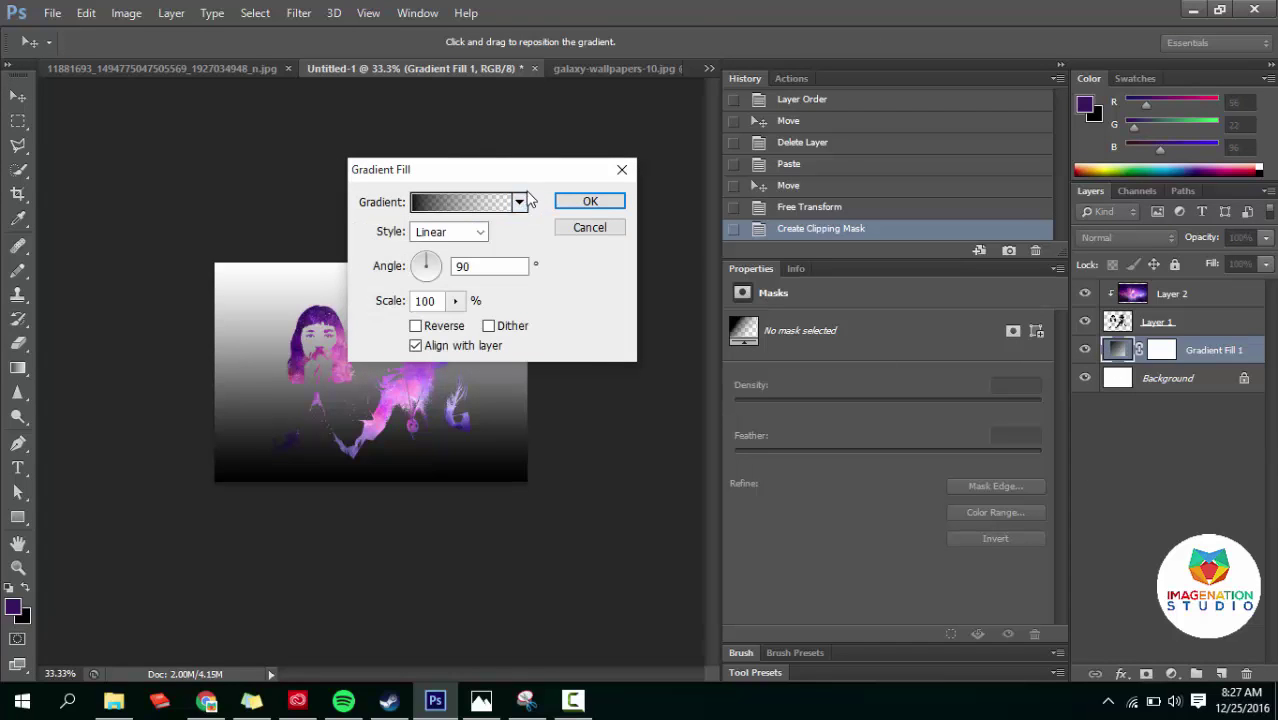
left_click(416, 326)
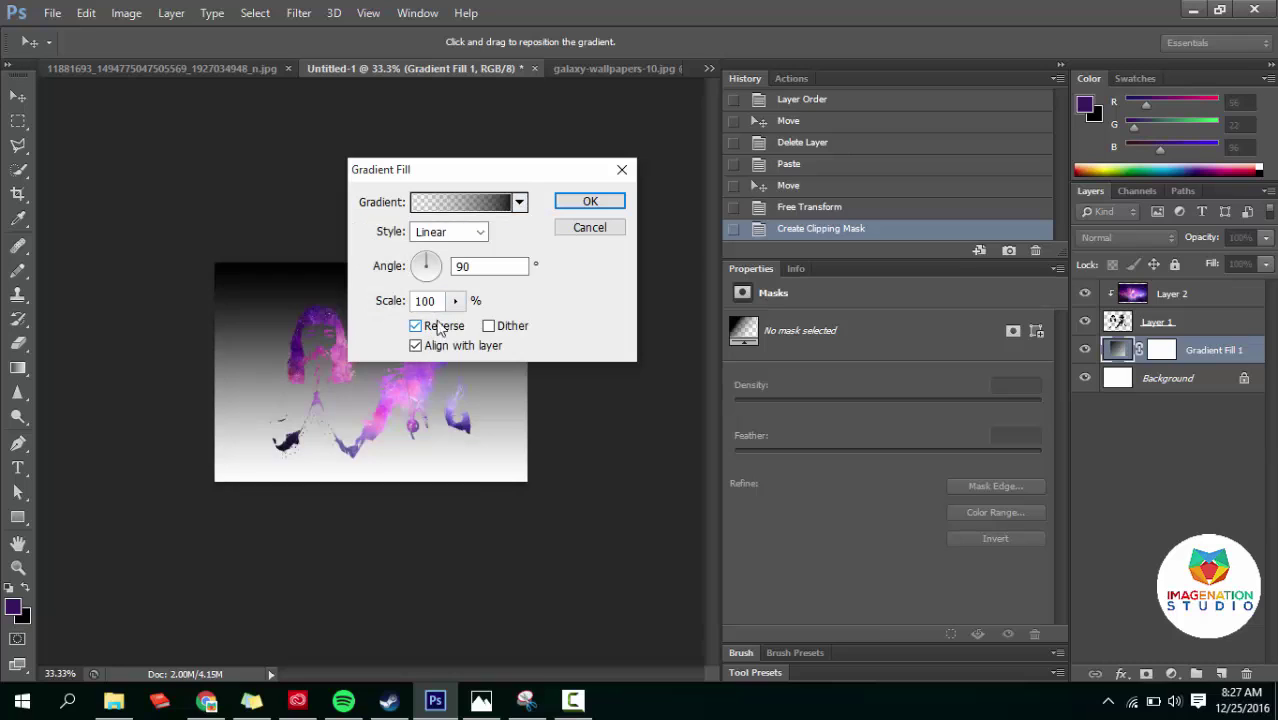
left_click(448, 232)
left_click(463, 262)
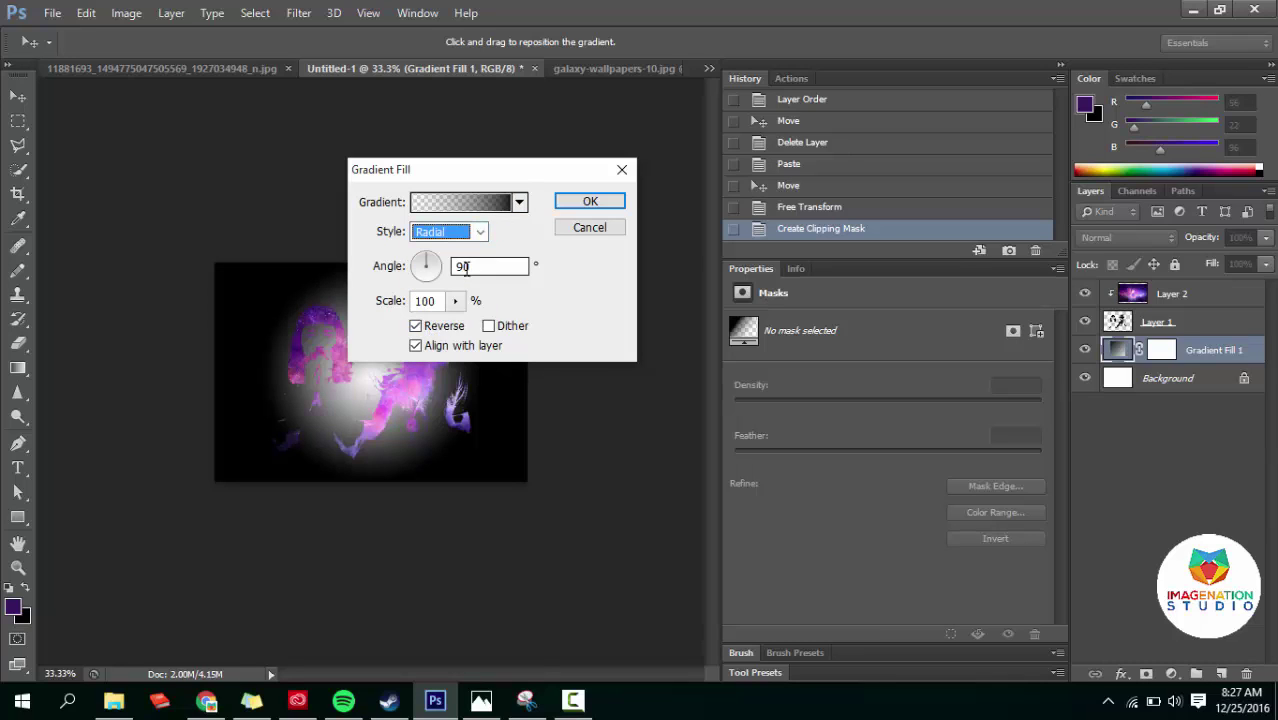
Browse the gradient presets without saving one, then set the scale to 288% and confirm.
left_click(519, 203)
left_click(570, 233)
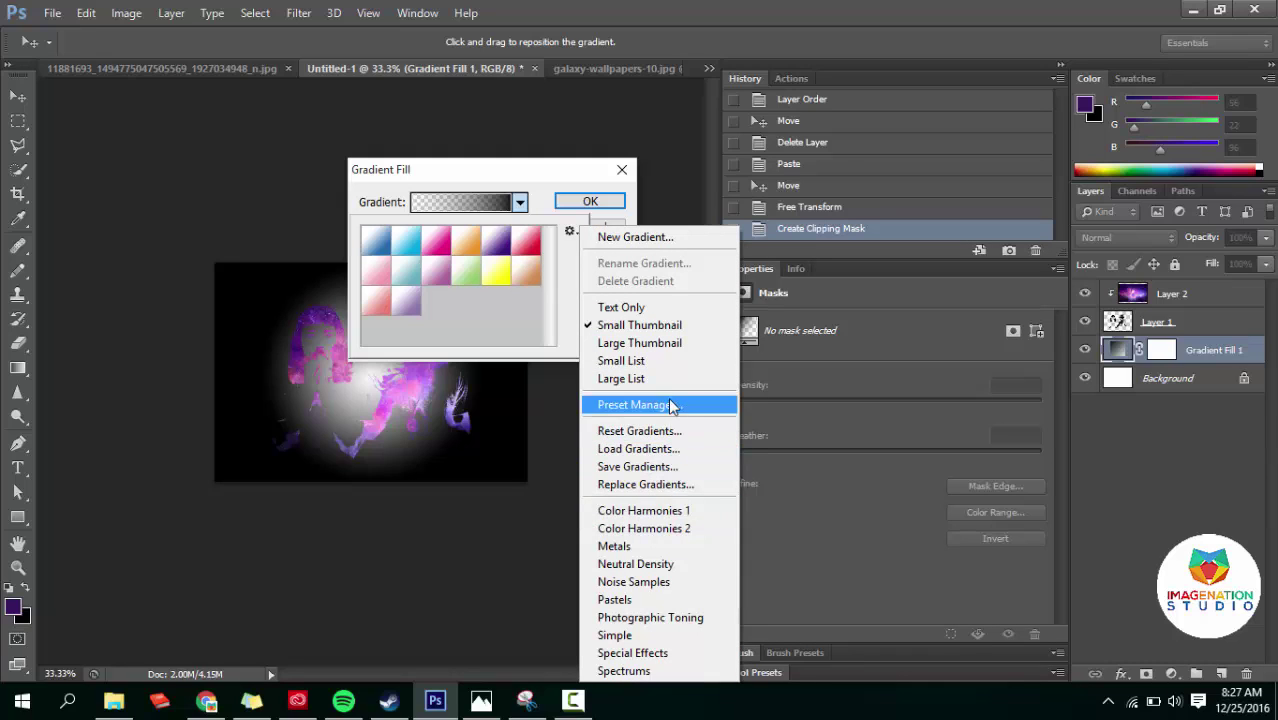
left_click(668, 240)
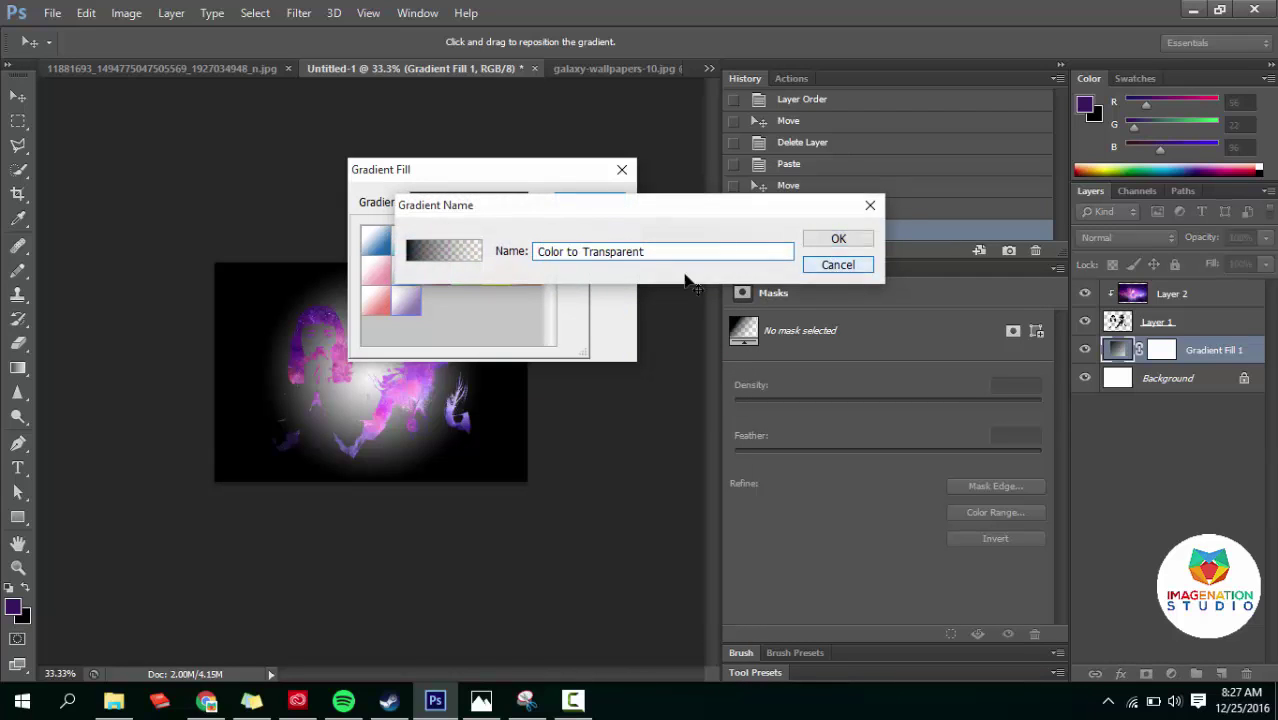
key("Escape")
left_click(570, 231)
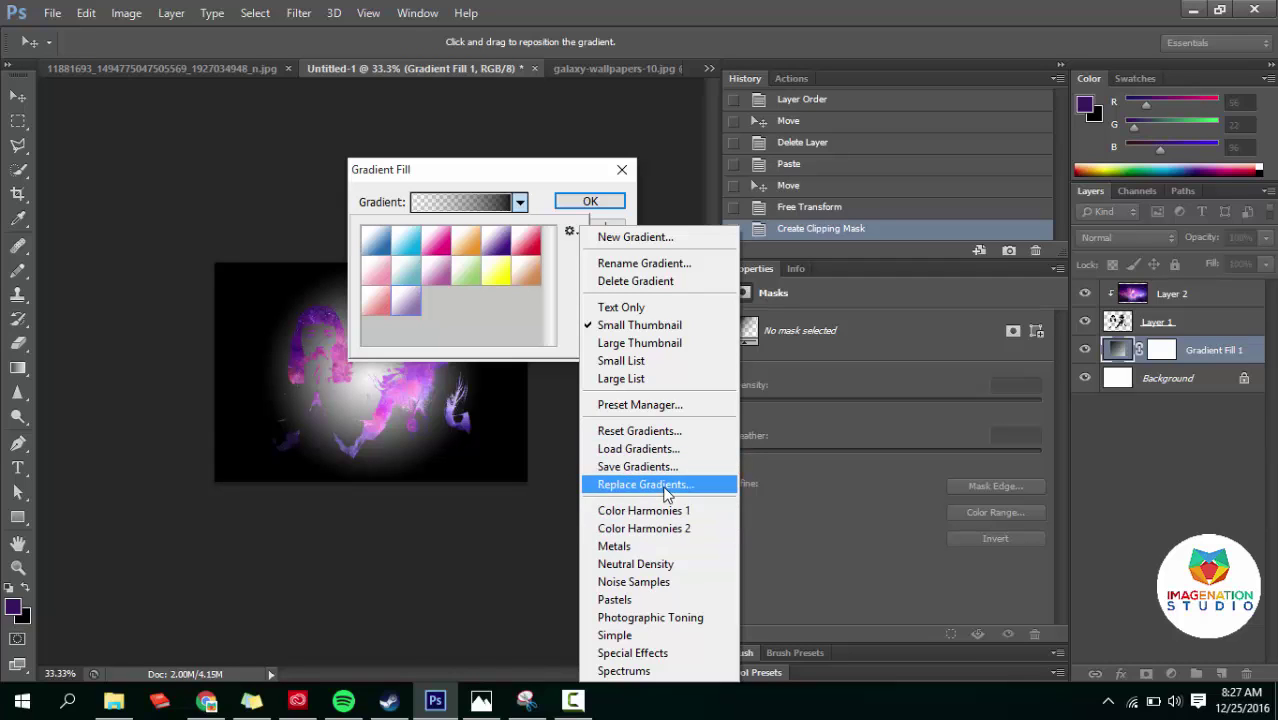
left_click(662, 405)
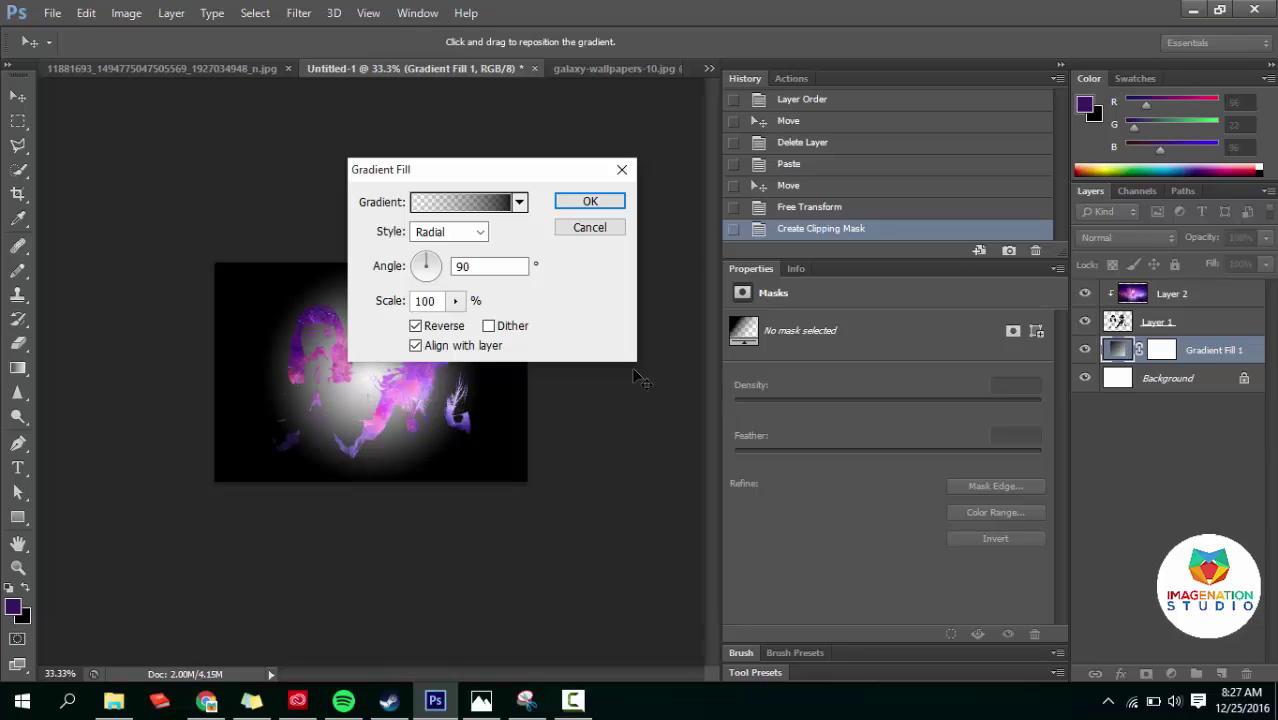
left_click(455, 301)
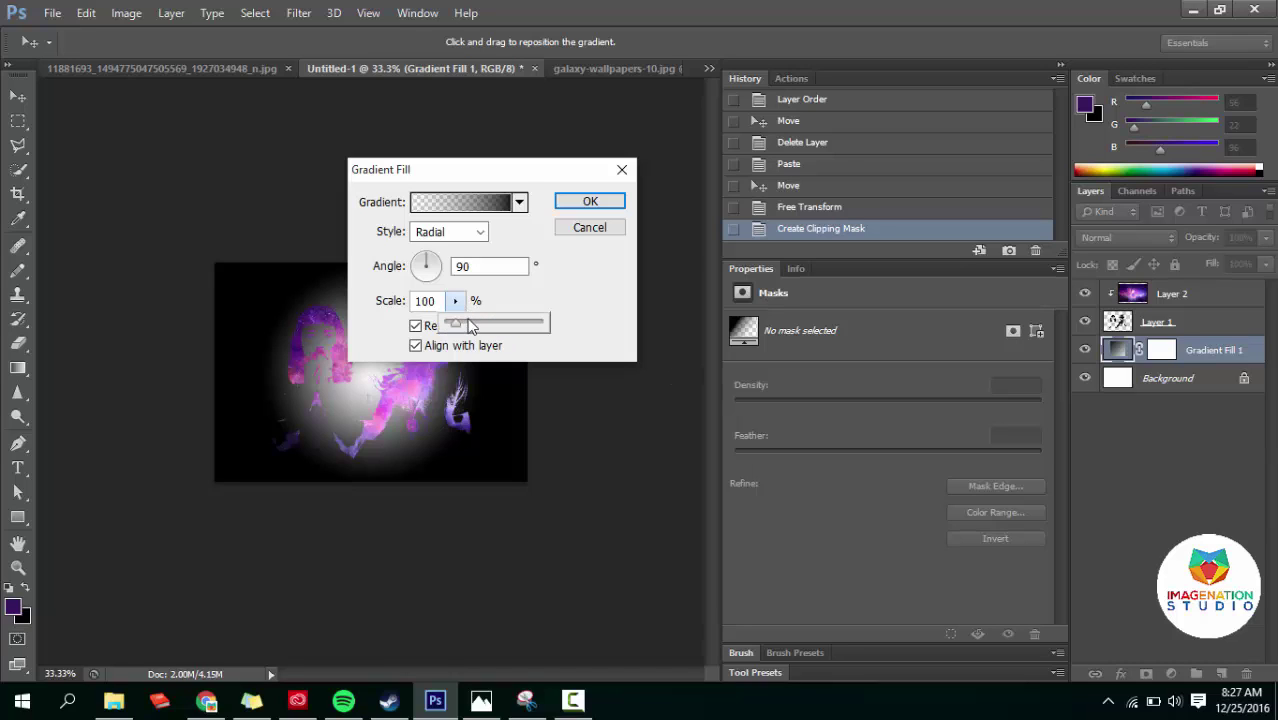
mouse_move(455, 325)
left_mouse_down()
mouse_move(518, 332)
mouse_move(462, 332)
left_mouse_up()
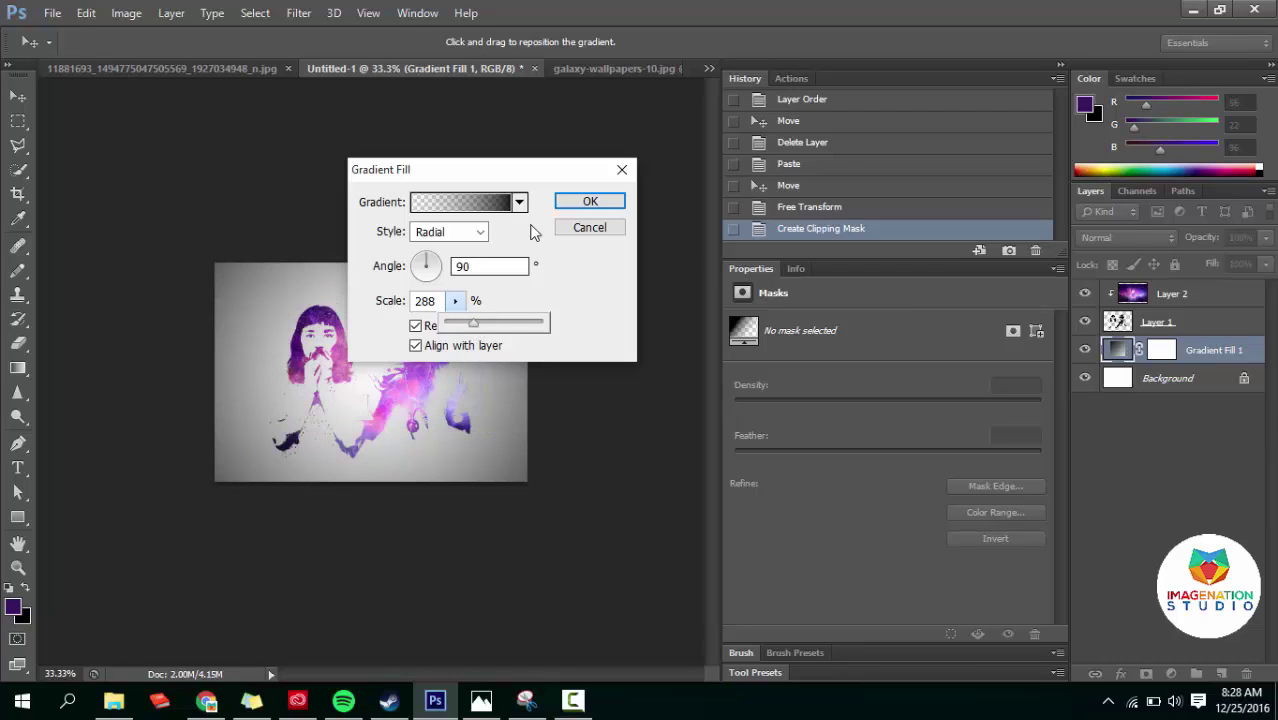
left_click(587, 201)
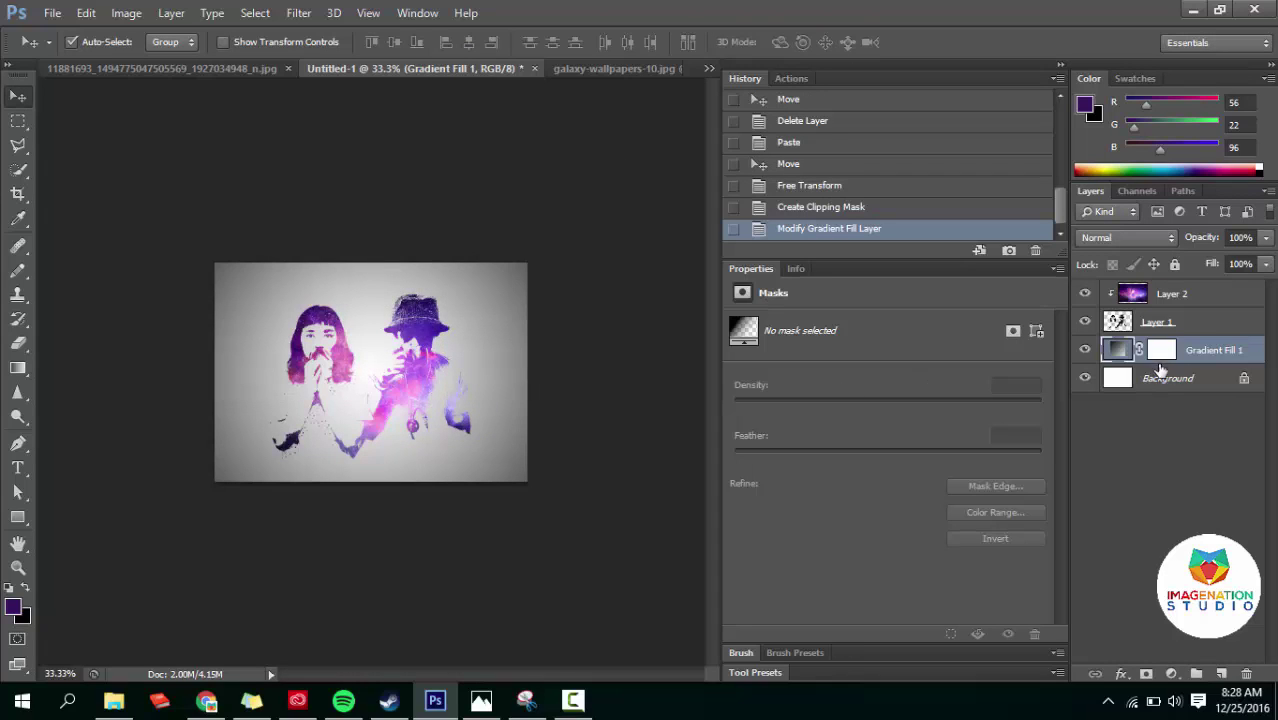
Fit the whole image on screen using the Zoom tool's Fit on Screen option.
left_click(1152, 440)
key("z")
right_click(358, 393)
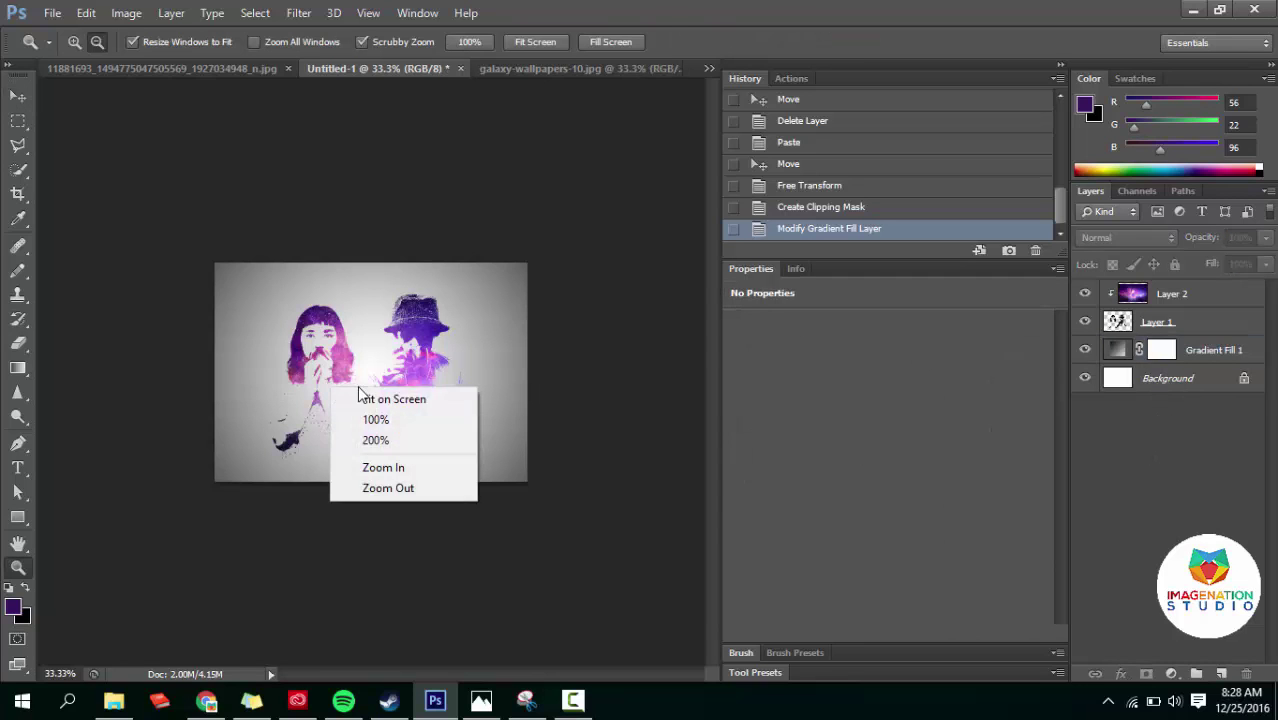
left_click(360, 398)
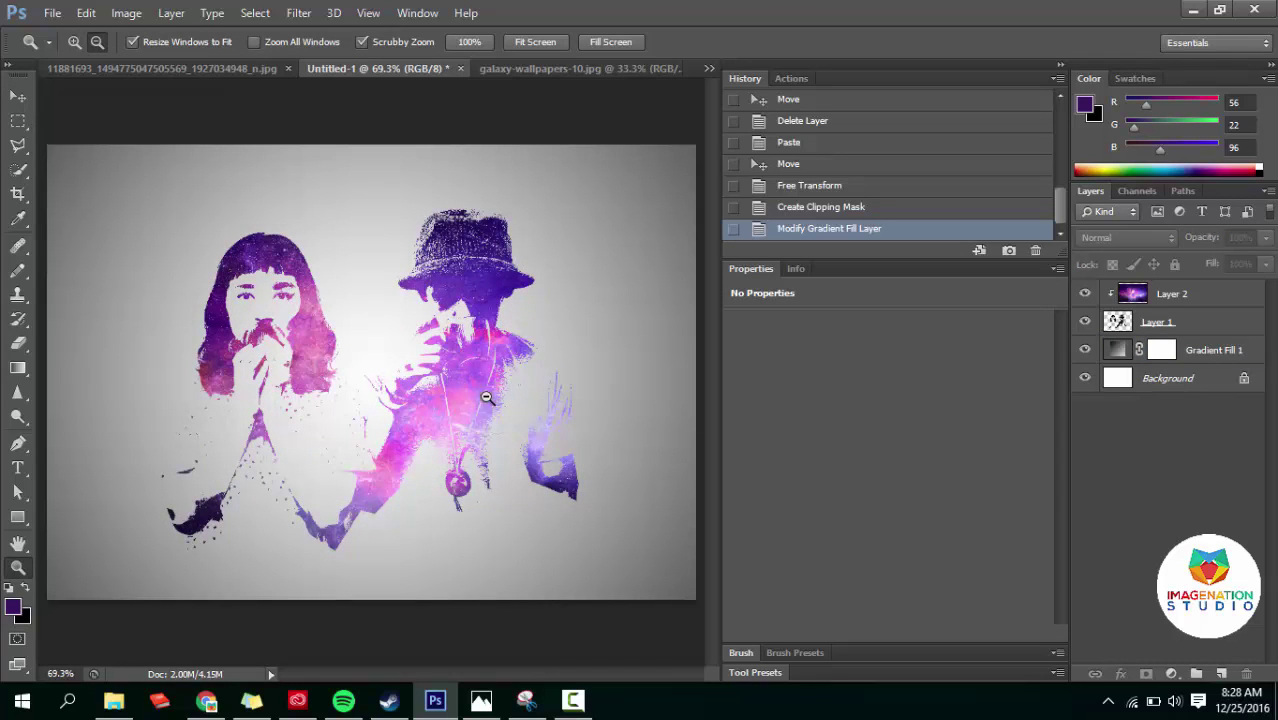
Nudge the galaxy layer left within the figures using Free Transform and commit.
left_click(1132, 293)
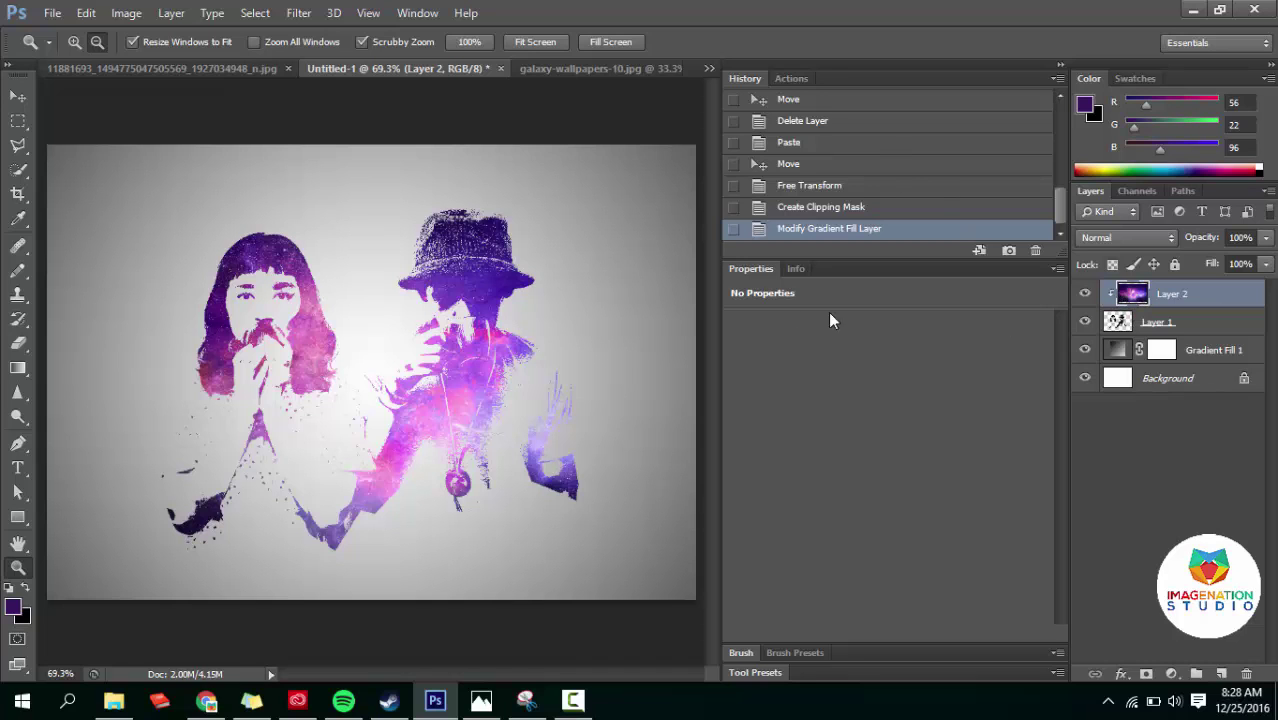
key("ctrl+t")
left_click_drag(592, 317, 567, 297)
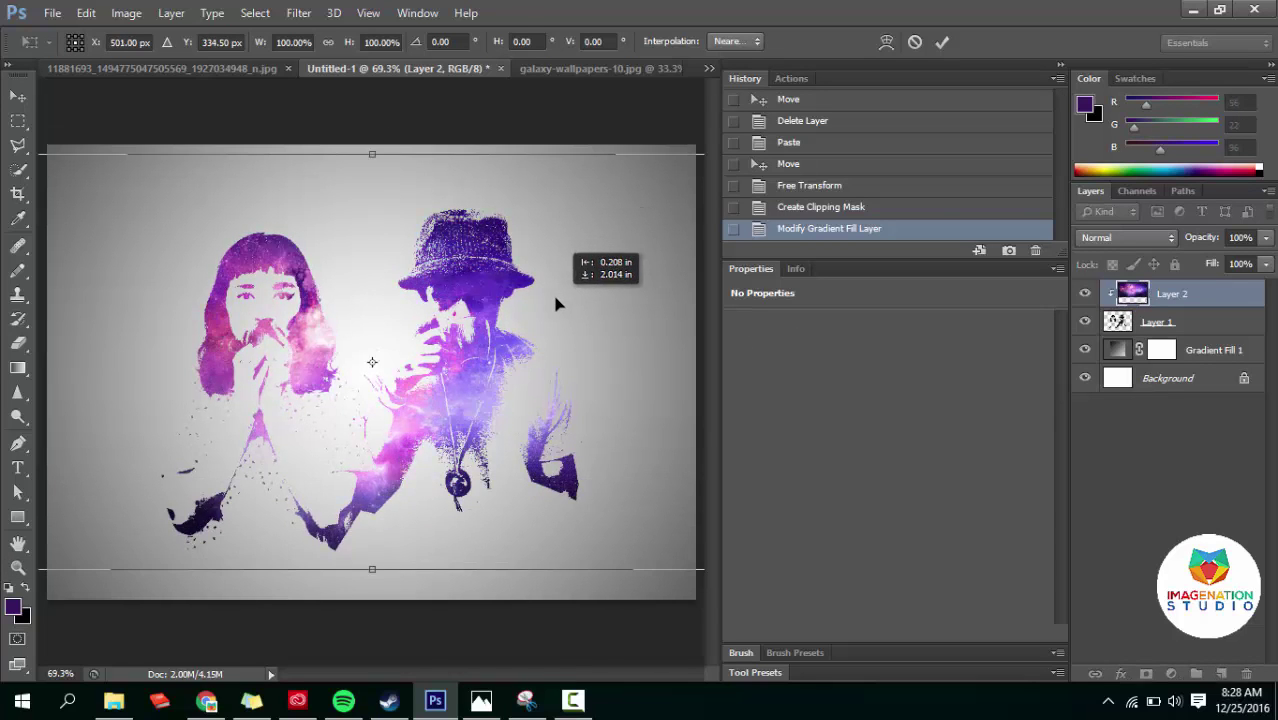
mouse_move(567, 297)
left_mouse_down()
mouse_move(565, 337)
mouse_move(565, 317)
left_mouse_up()
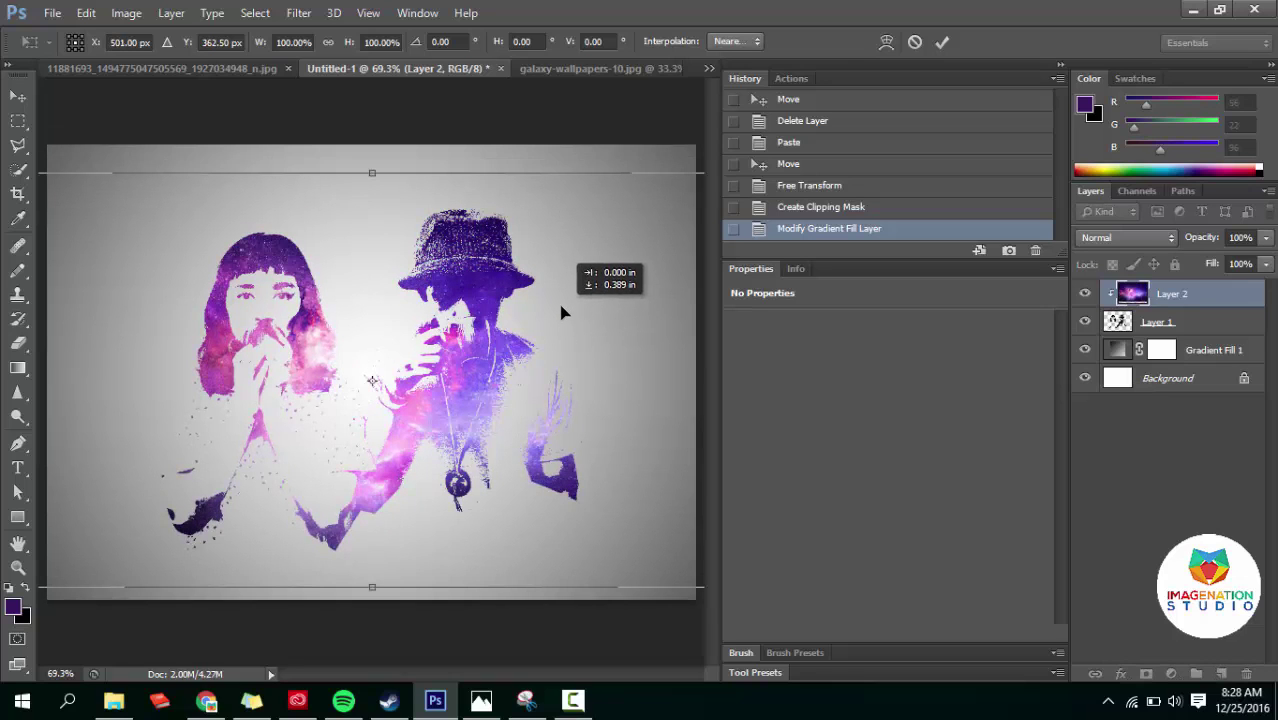
left_click(935, 49)
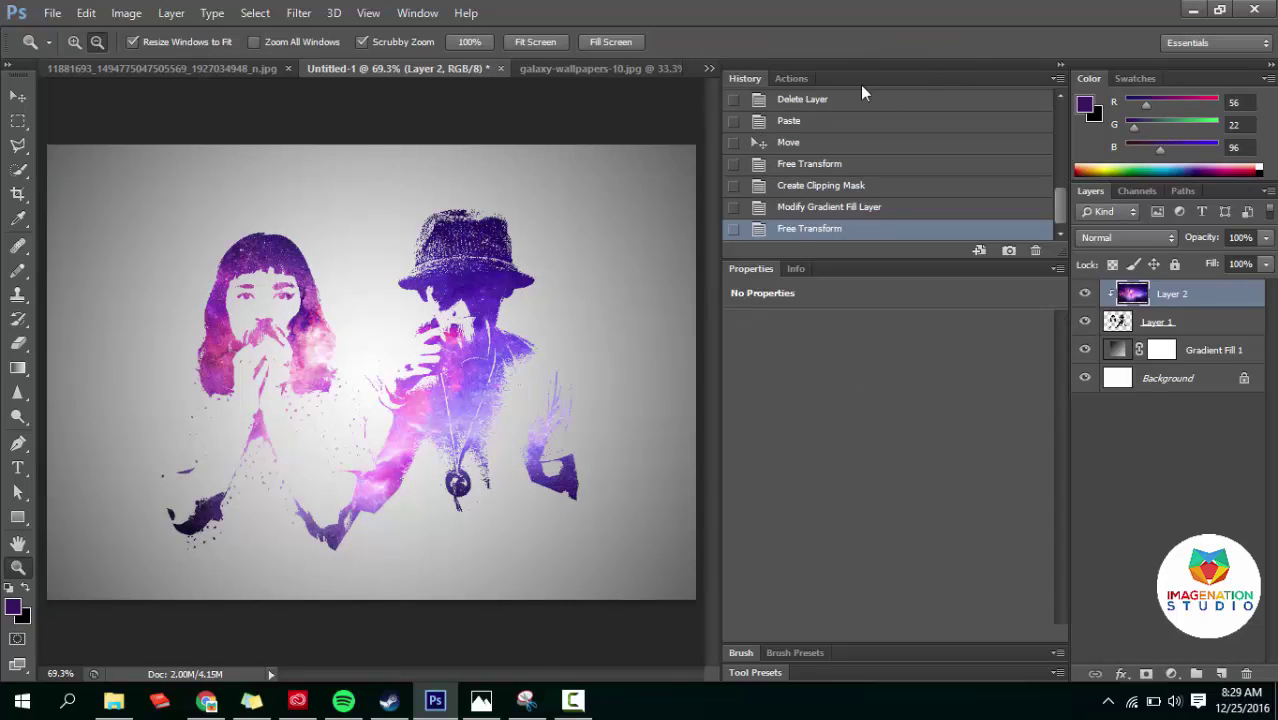
key("ctrl+shift+s")
left_click(652, 444)
Save the artwork as JPEG 'Galaxy Effect.jpg' at Quality 12 Maximum.
left_click(611, 284)
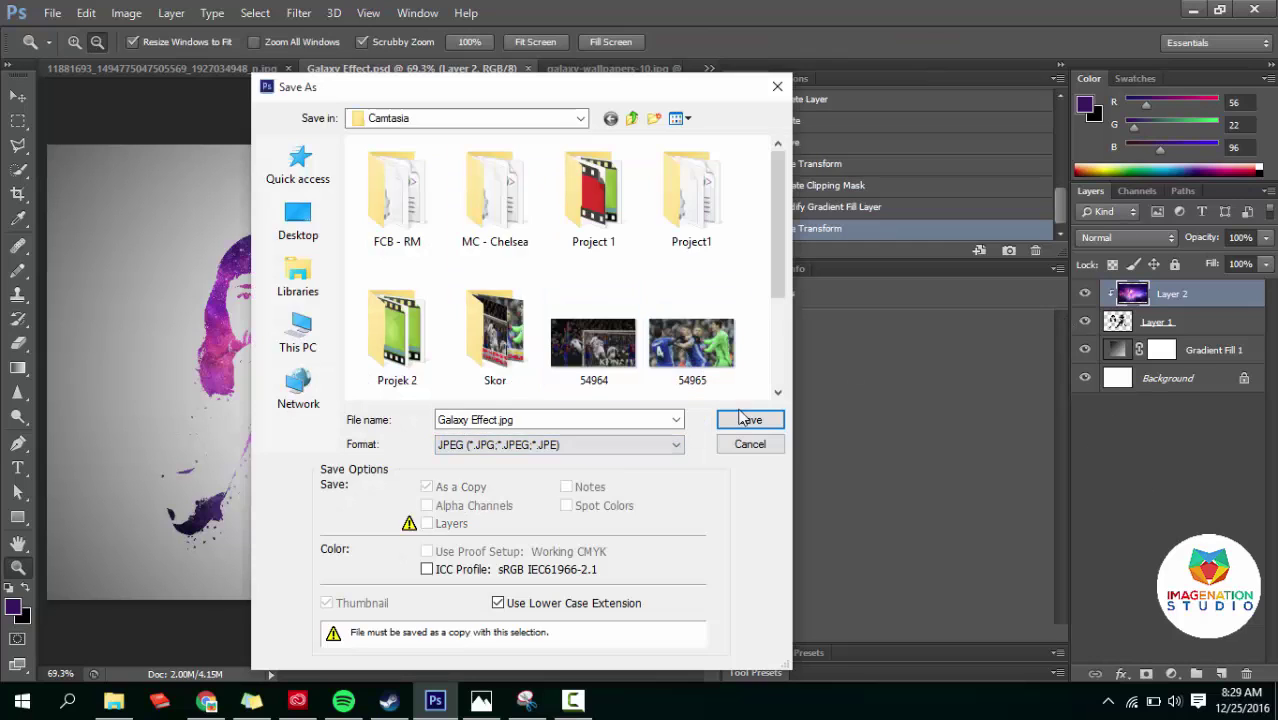
left_click(744, 421)
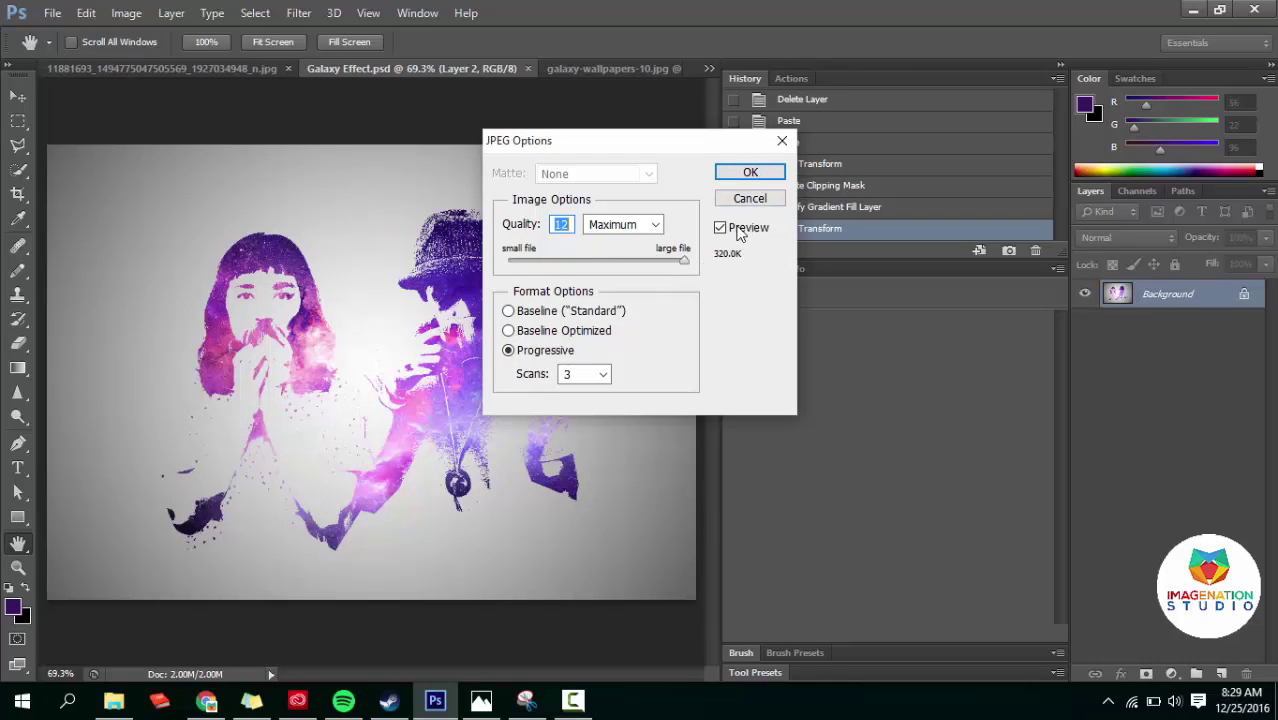
left_click(750, 173)
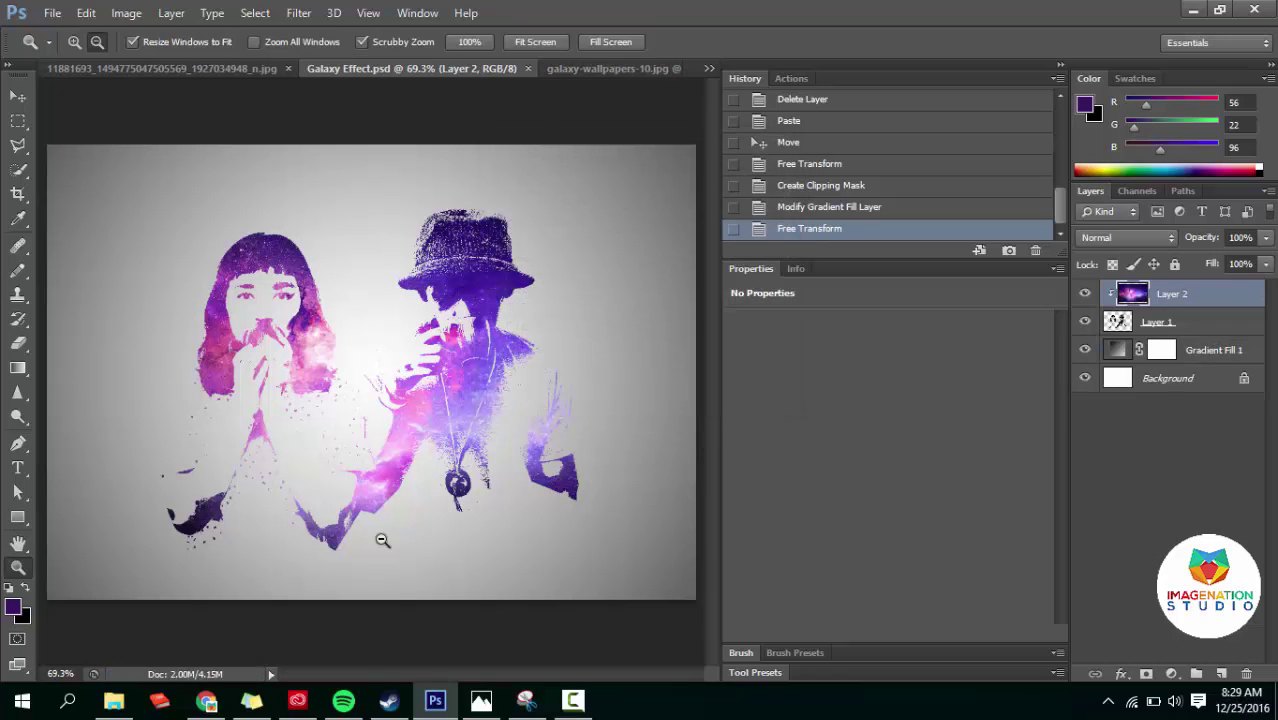